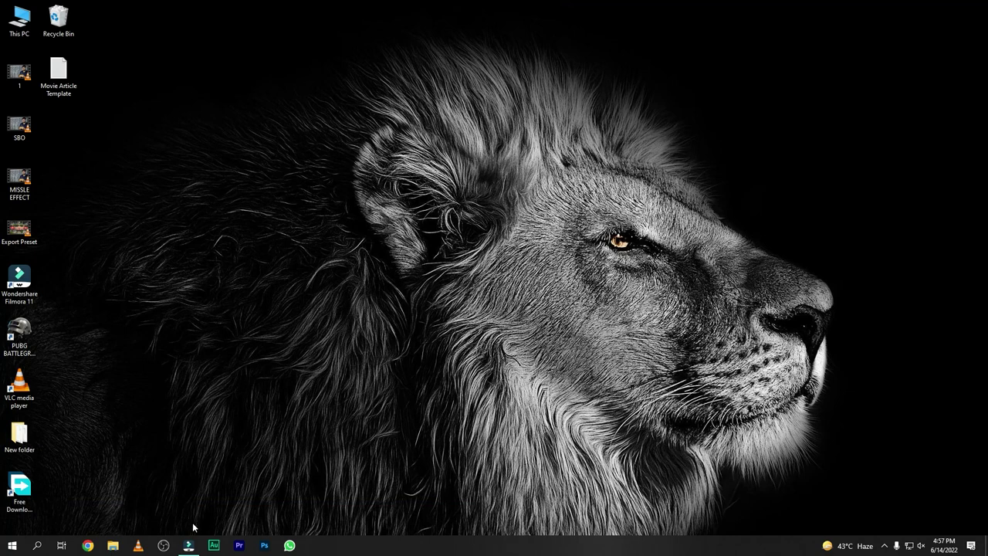
# Leave the VLC preview of 1.mp4 and bring Wondershare Filmora to the front.
pyautogui.click(189, 544)
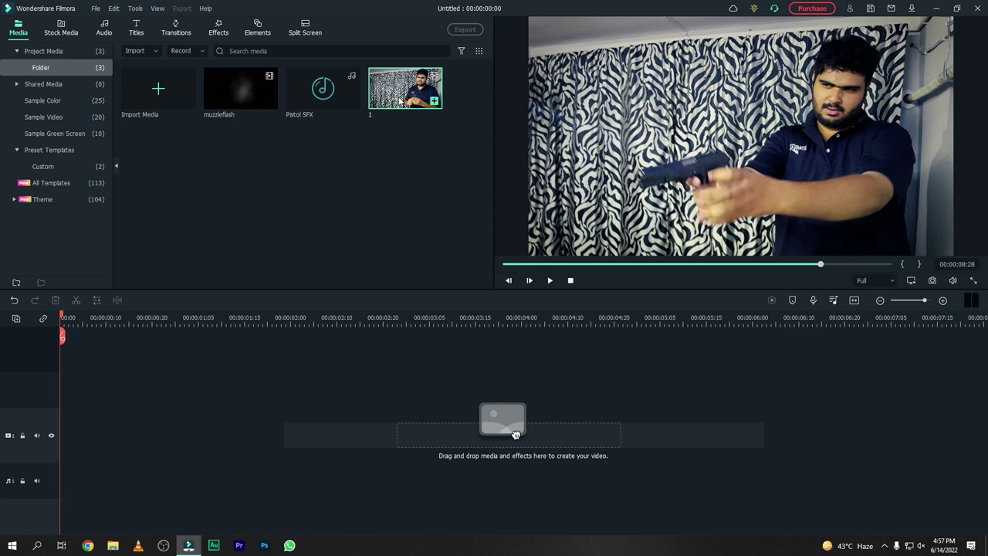
# Place clip 1 on the timeline and park the playhead at the firing moment, 00:00:08:06.
pyautogui.moveTo(397, 91)
pyautogui.mouseDown()
pyautogui.moveTo(299, 360)
pyautogui.moveTo(128, 433)
pyautogui.moveTo(51, 433)
pyautogui.mouseUp()
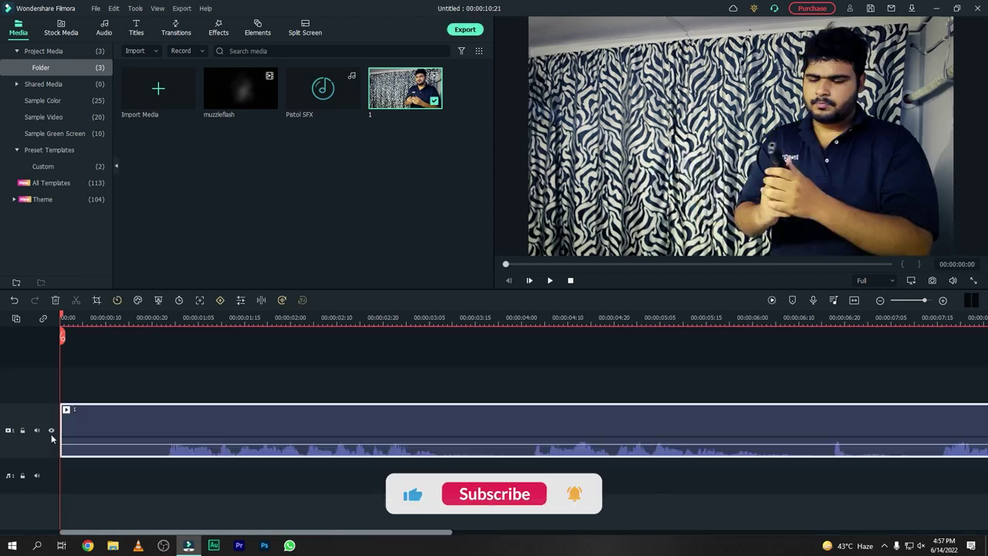
pyautogui.press('space')
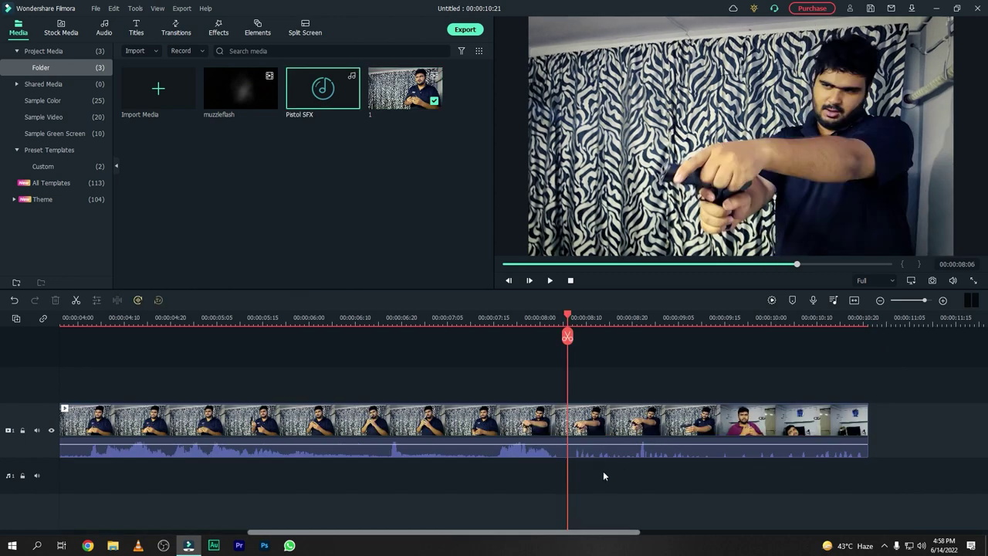
pyautogui.click(601, 476)
pyautogui.click(568, 317)
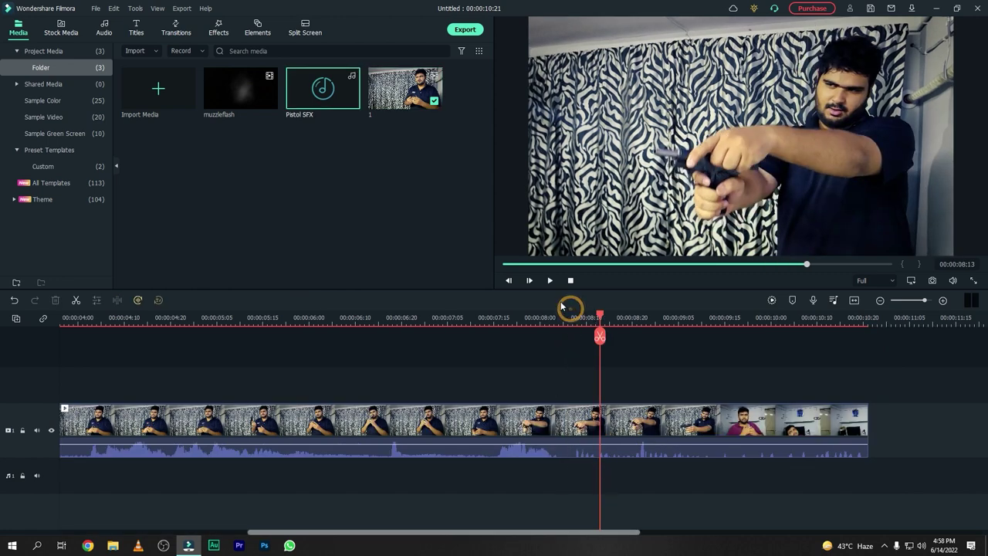
pyautogui.click(568, 318)
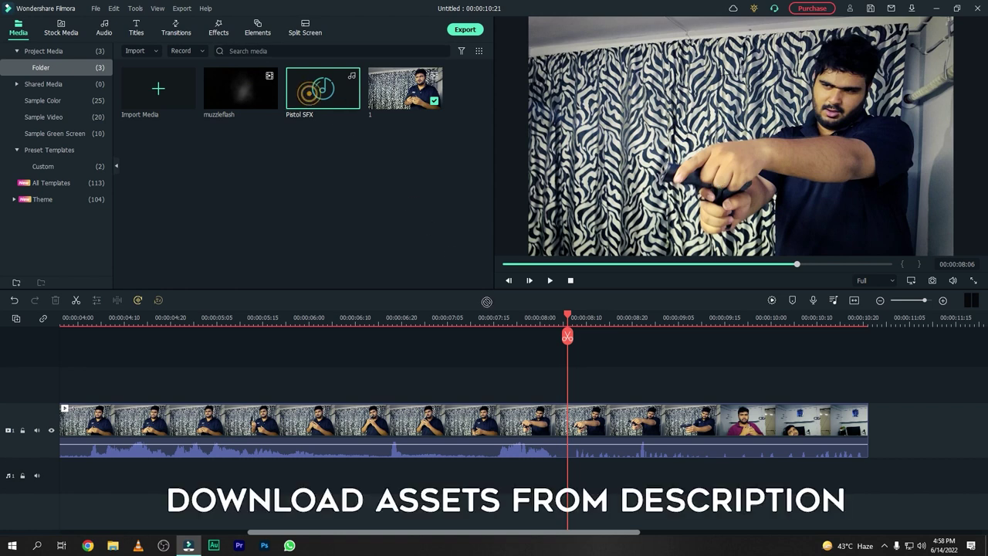
# Add Pistol SFX at 08:06 and cut it to a short burst ending at 08:18.
pyautogui.moveTo(311, 97); pyautogui.dragTo(567, 437)
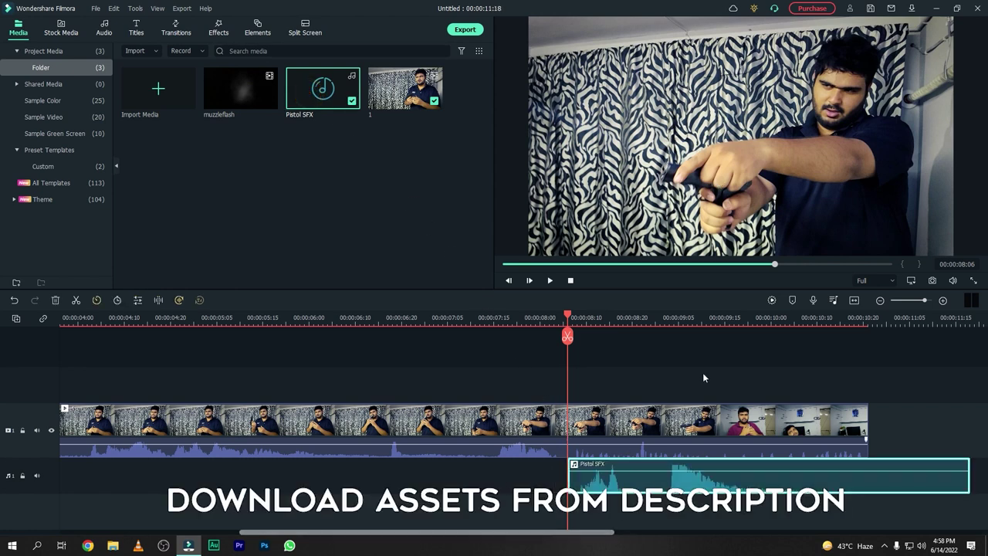
pyautogui.click(622, 323)
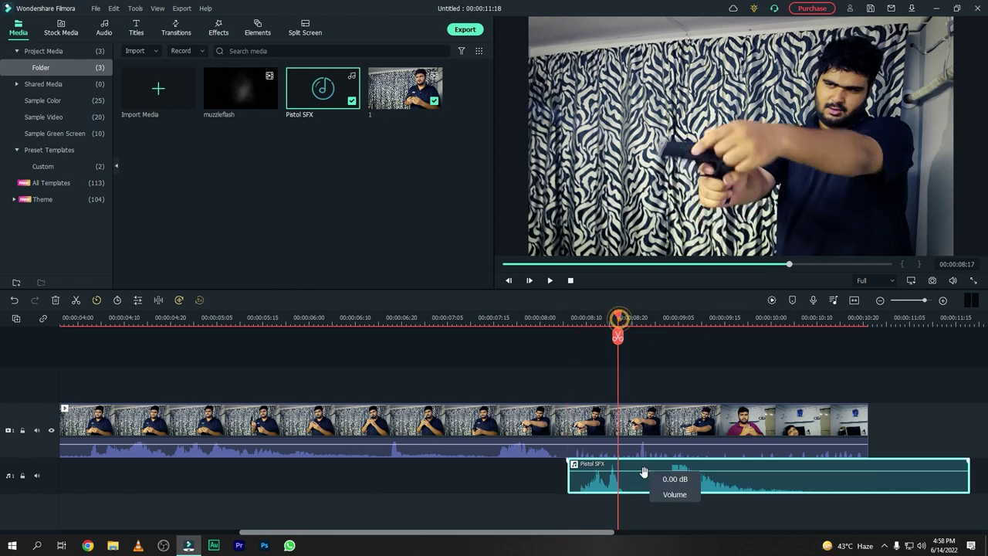
pyautogui.hotkey('ctrl', 'b')
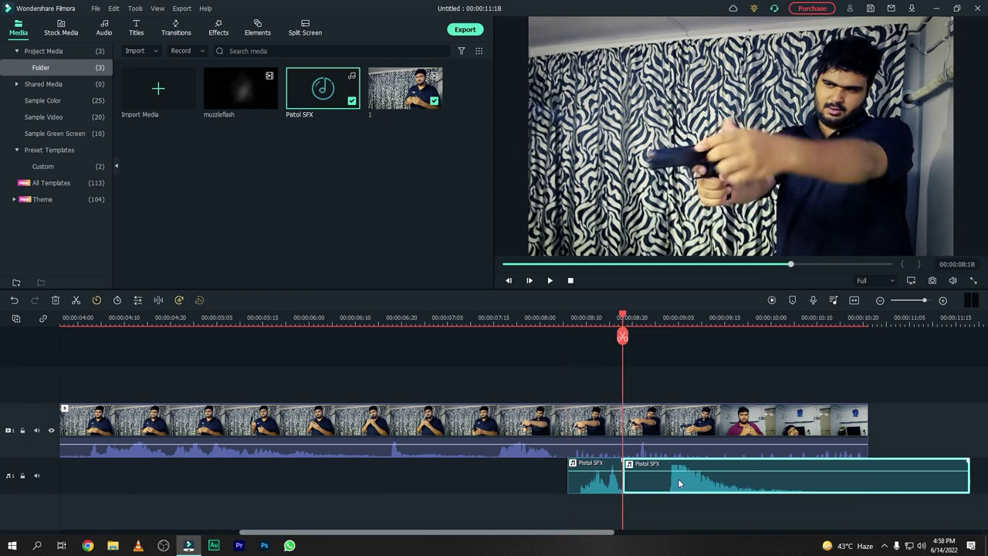
pyautogui.press('Delete')
pyautogui.click(664, 488)
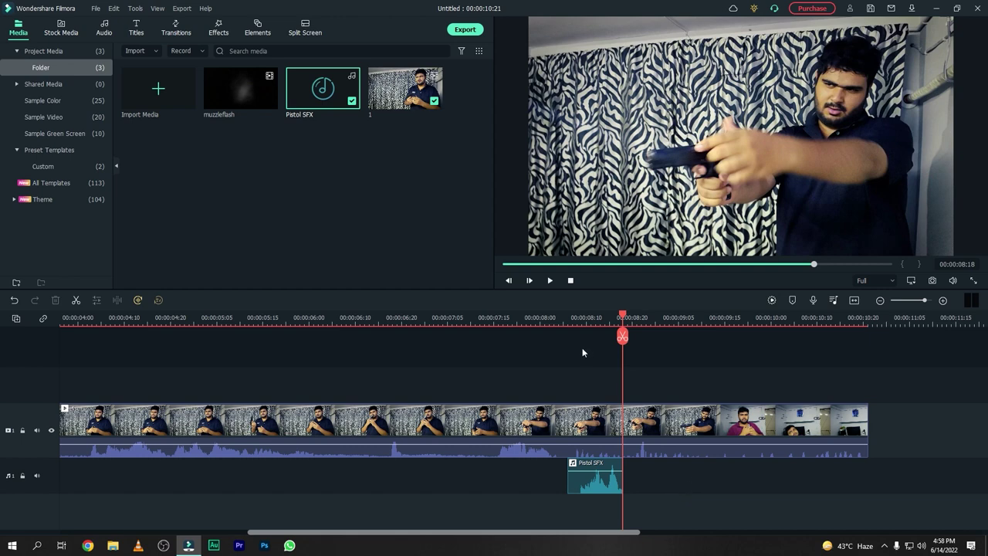
pyautogui.click(553, 319)
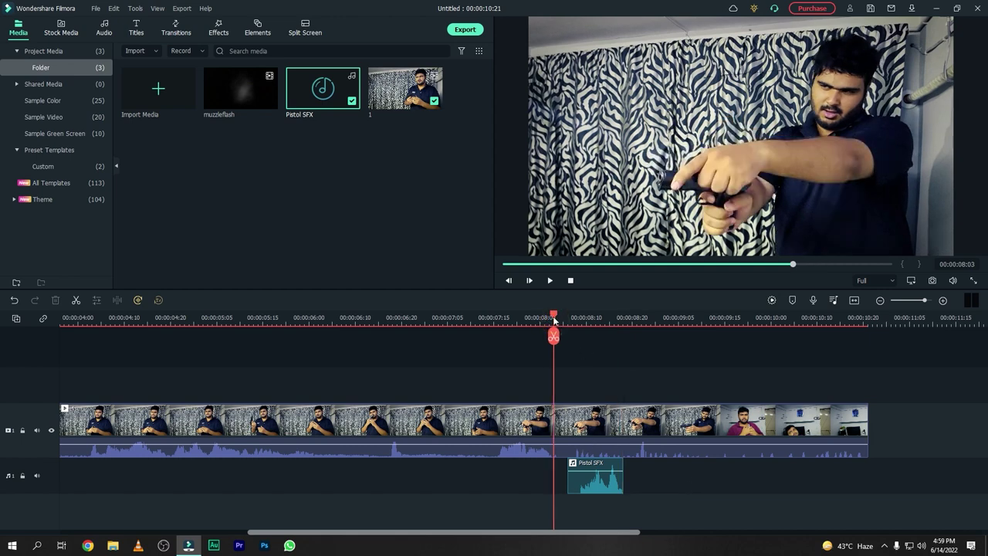
# Split the main video clip at 08:05 and again at 08:16.
pyautogui.moveTo(554, 319); pyautogui.dragTo(563, 310)
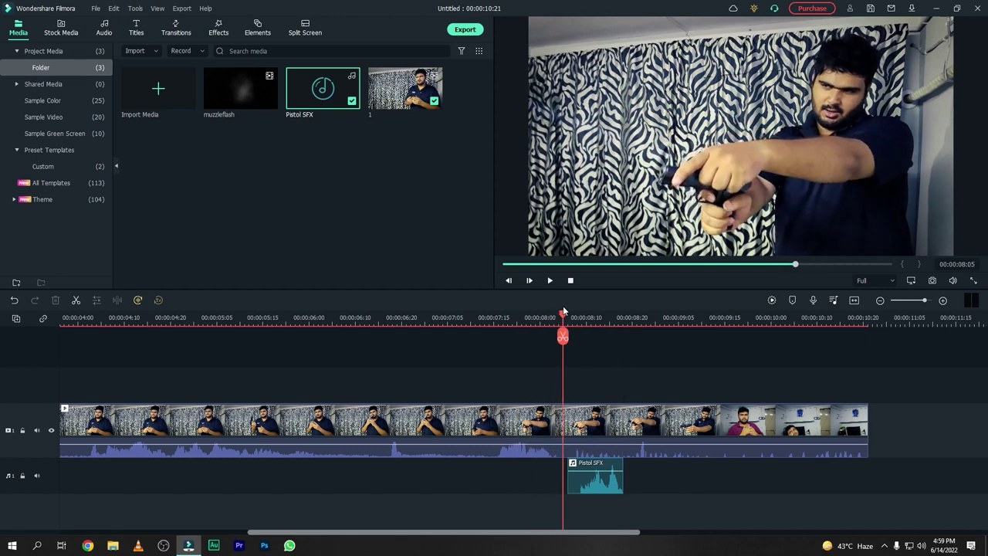
pyautogui.click(601, 426)
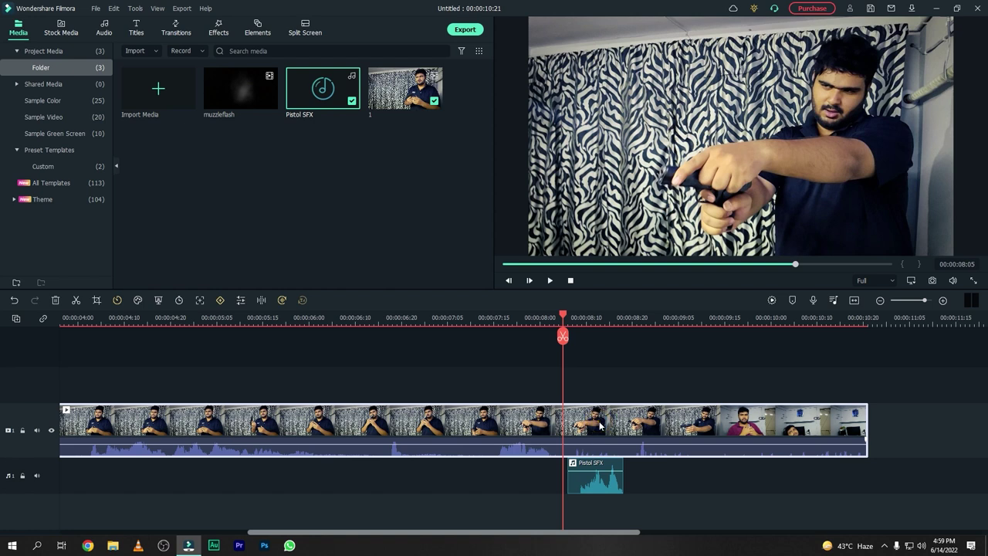
pyautogui.hotkey('ctrl', 'b')
pyautogui.click(612, 313)
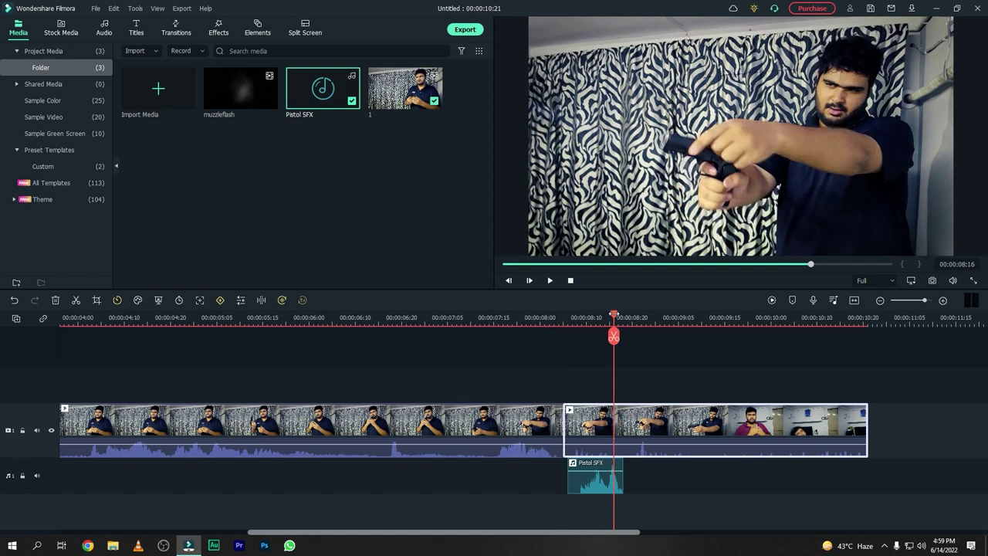
pyautogui.hotkey('ctrl', 'b')
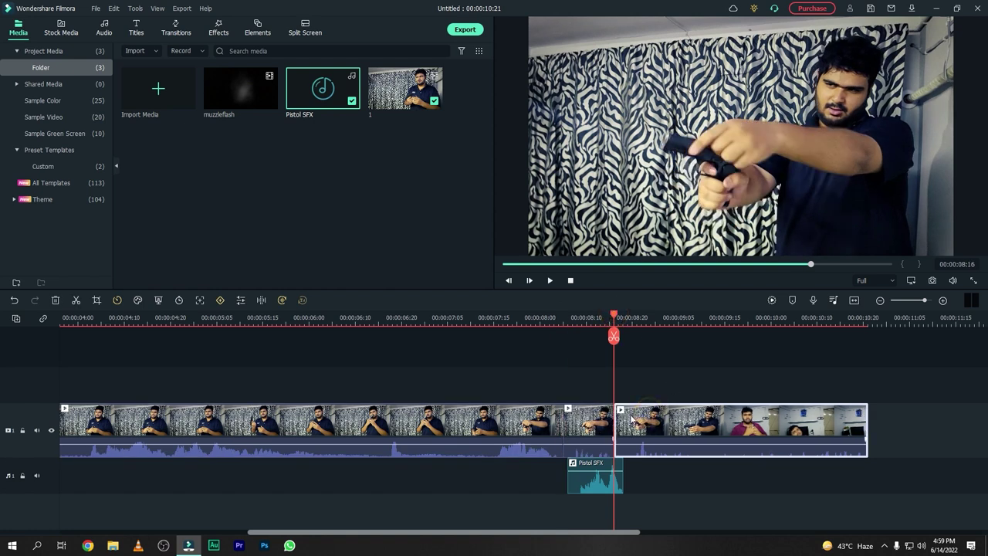
# Turn the middle piece's audio volume down to minimum, then replay from about 08:00.
pyautogui.doubleClick(586, 419)
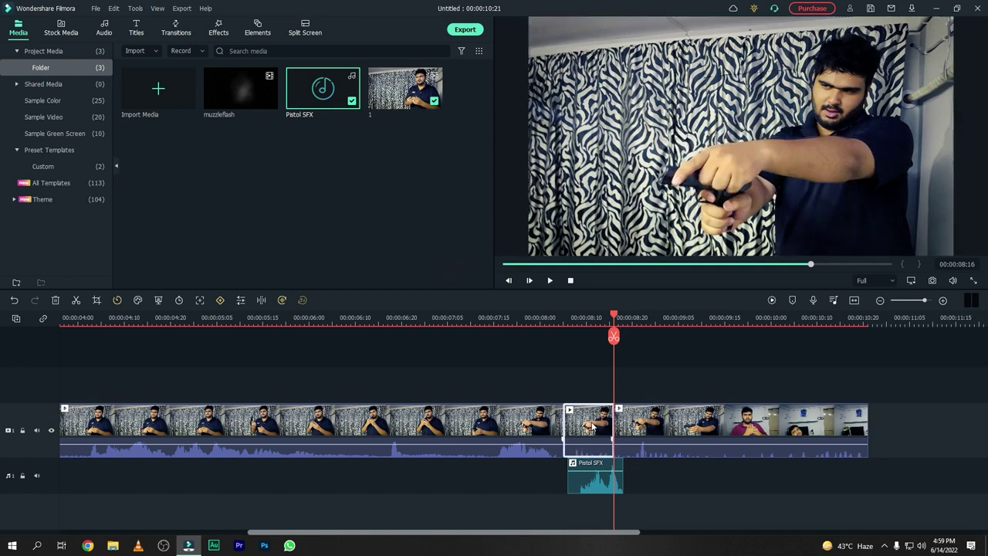
pyautogui.click(47, 25)
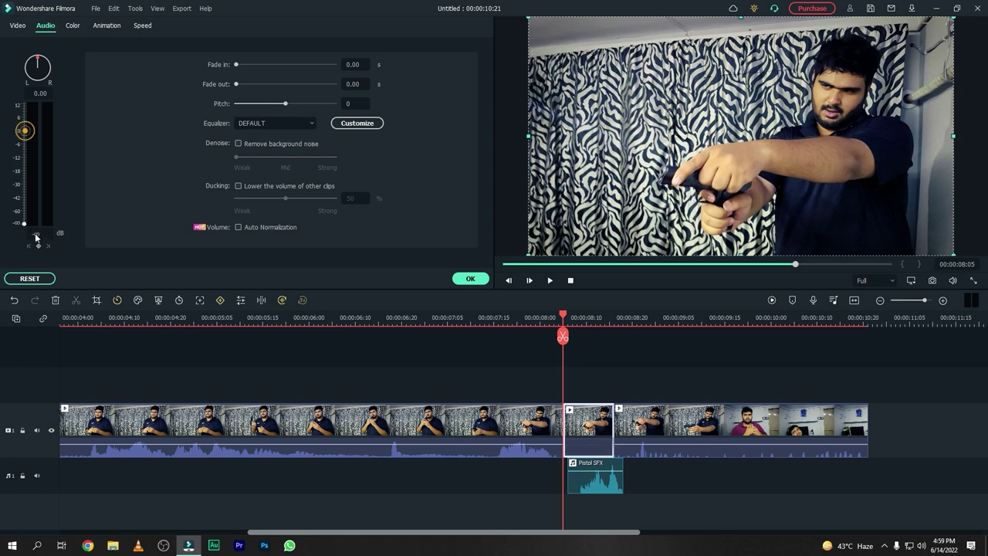
pyautogui.click(466, 279)
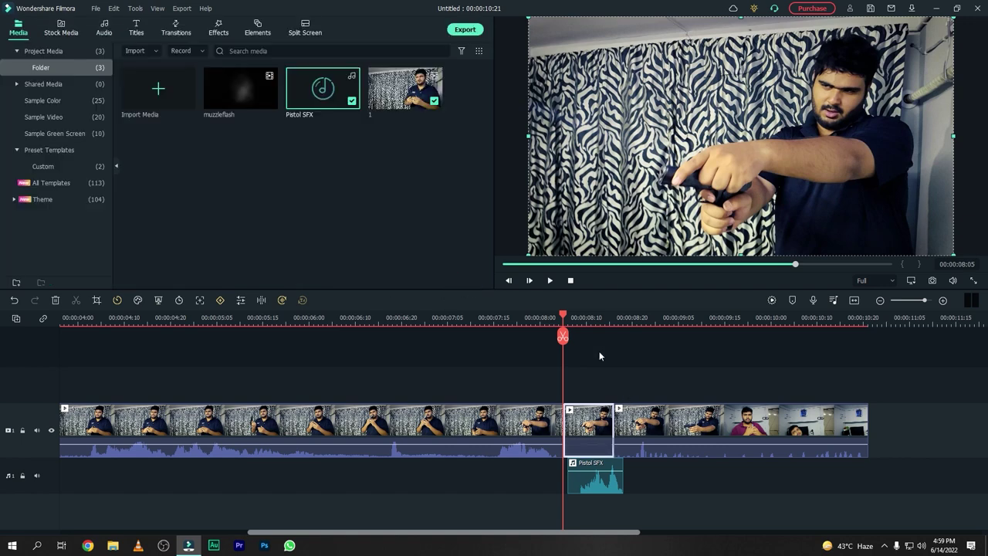
pyautogui.click(531, 317)
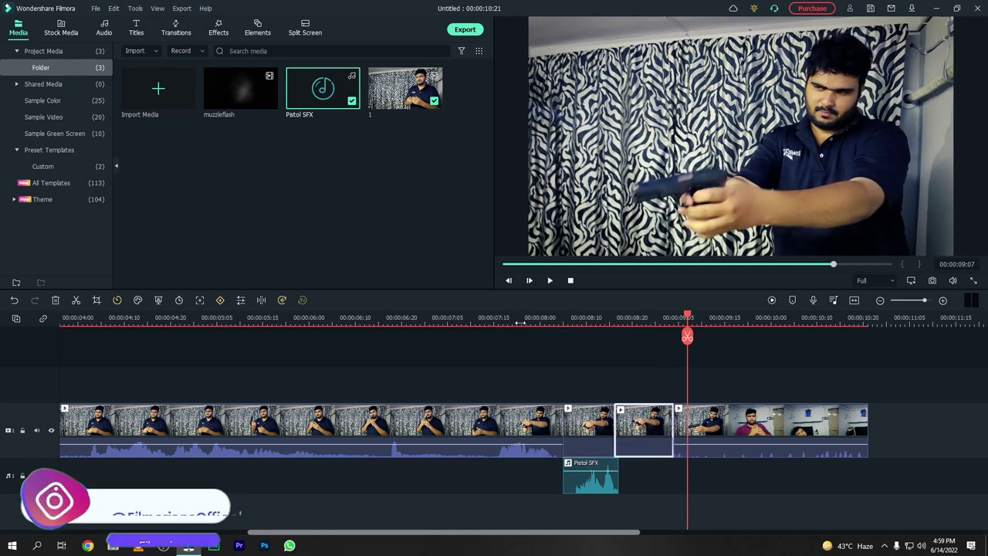
# Replay the cut gunshot section, then move the playhead to the next shot near 09:05.
pyautogui.click(544, 317)
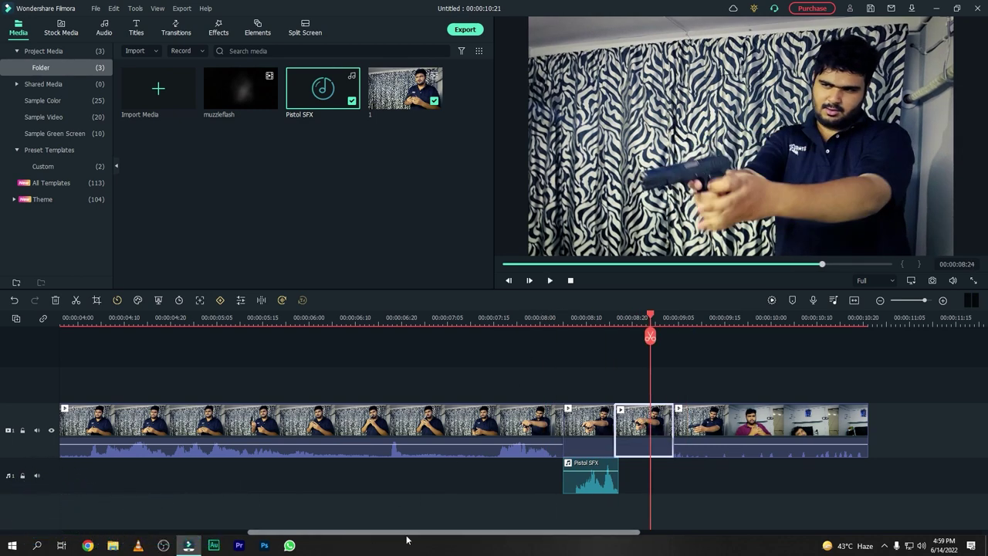
pyautogui.moveTo(414, 532); pyautogui.dragTo(507, 539)
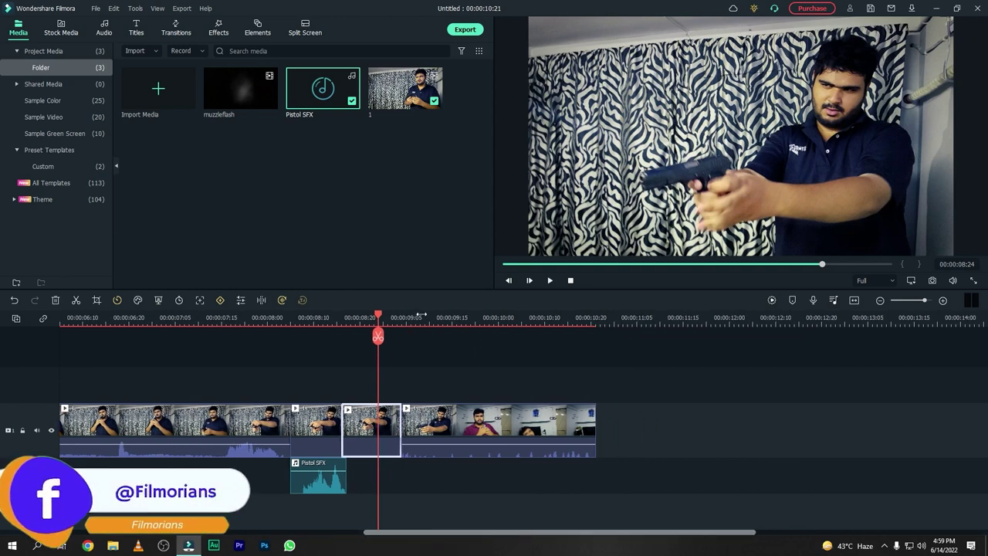
pyautogui.click(419, 316)
pyautogui.moveTo(415, 317)
pyautogui.mouseDown()
pyautogui.moveTo(415, 328)
pyautogui.moveTo(430, 325)
pyautogui.mouseUp()
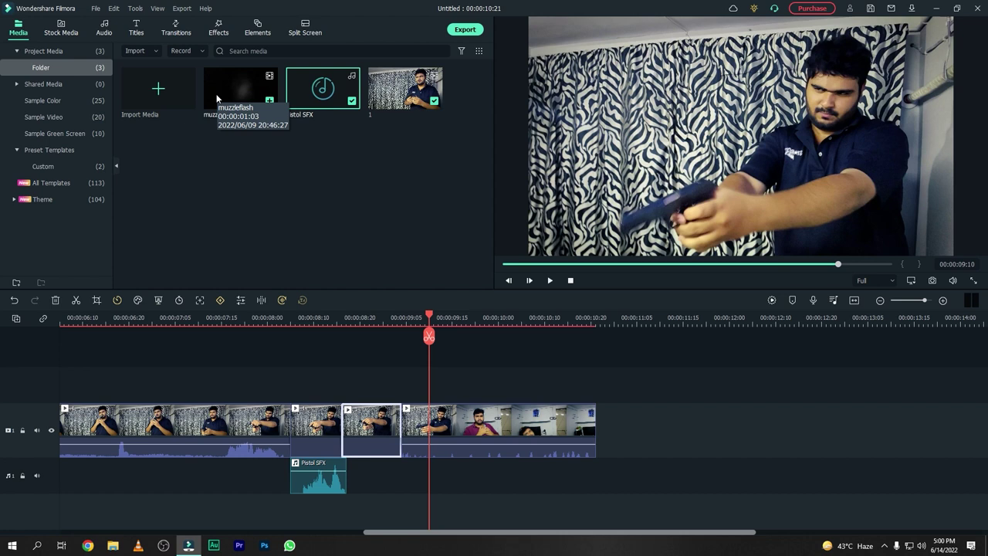
# Put the muzzleflash clip above the video at the firing moment with Screen blending.
pyautogui.moveTo(217, 98); pyautogui.dragTo(431, 357)
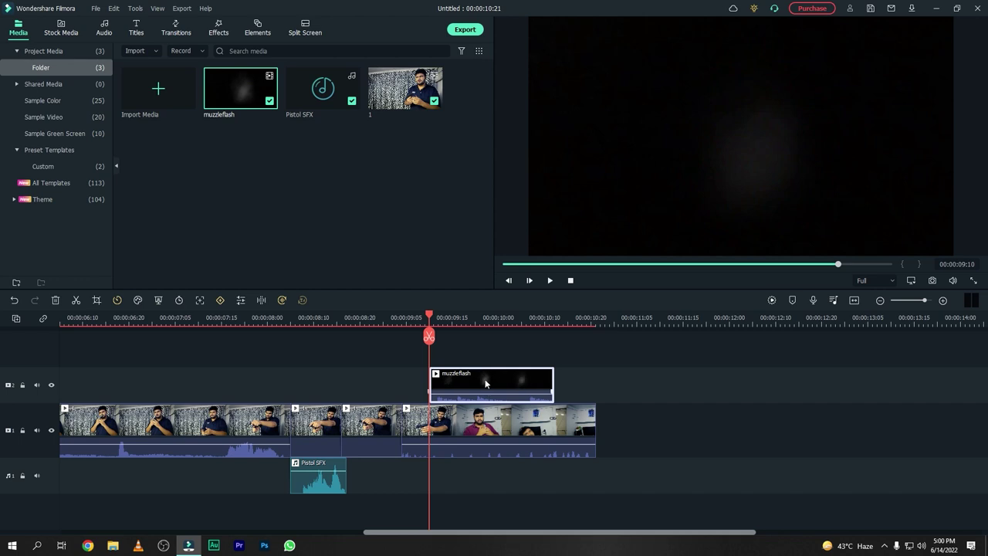
pyautogui.doubleClick(485, 383)
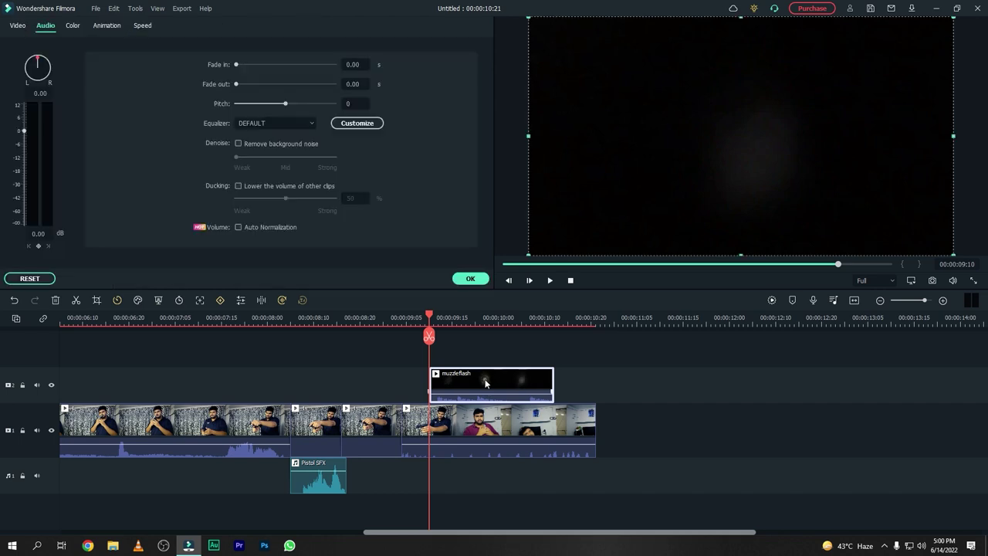
pyautogui.click(18, 27)
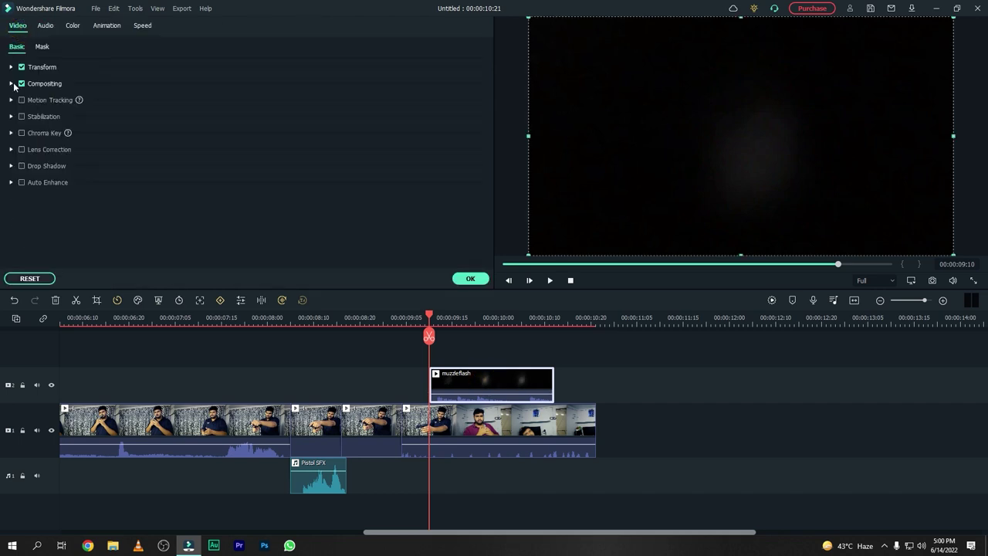
pyautogui.click(12, 84)
pyautogui.click(243, 115)
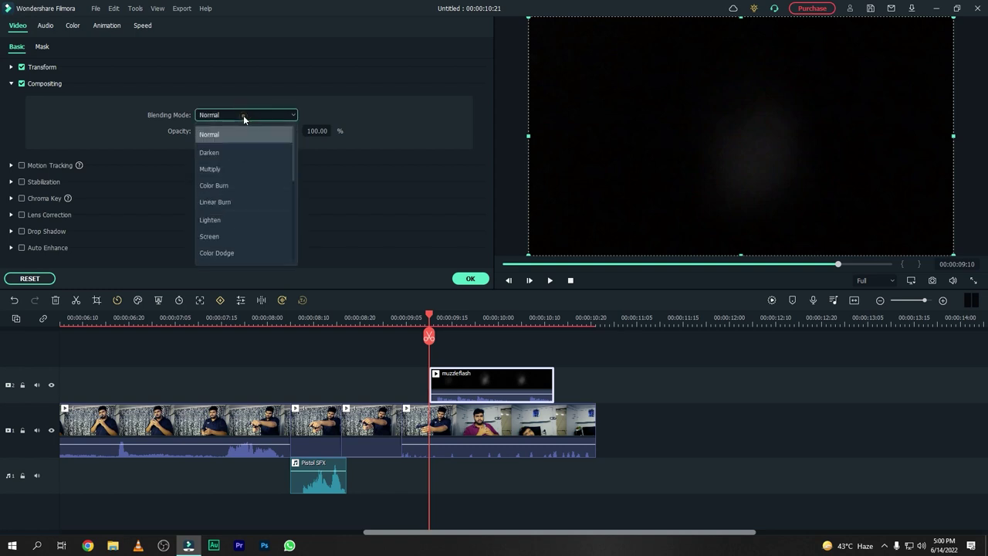
pyautogui.click(239, 232)
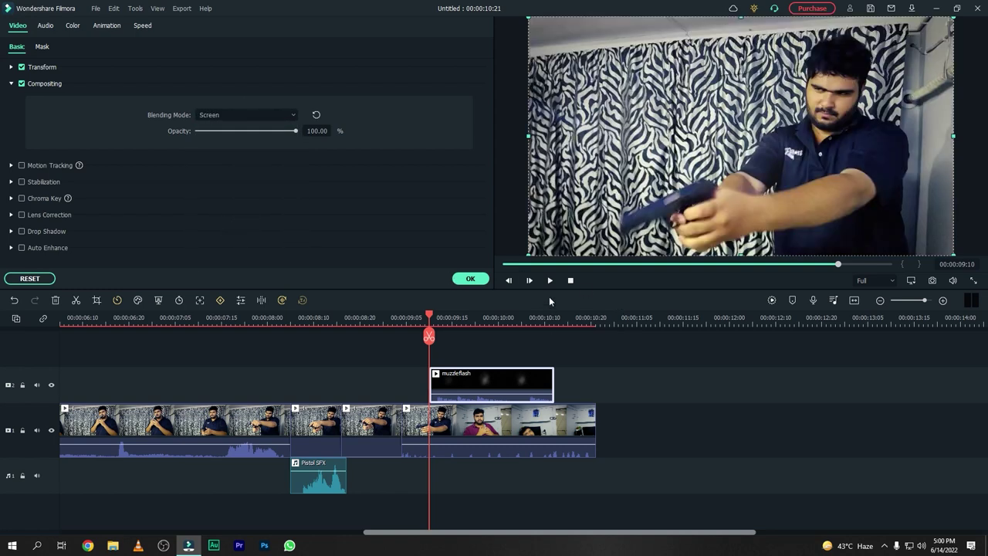
# Preview the flash, then delete the muzzleflash portion after the playhead at the gun-firing frame.
pyautogui.press('space')
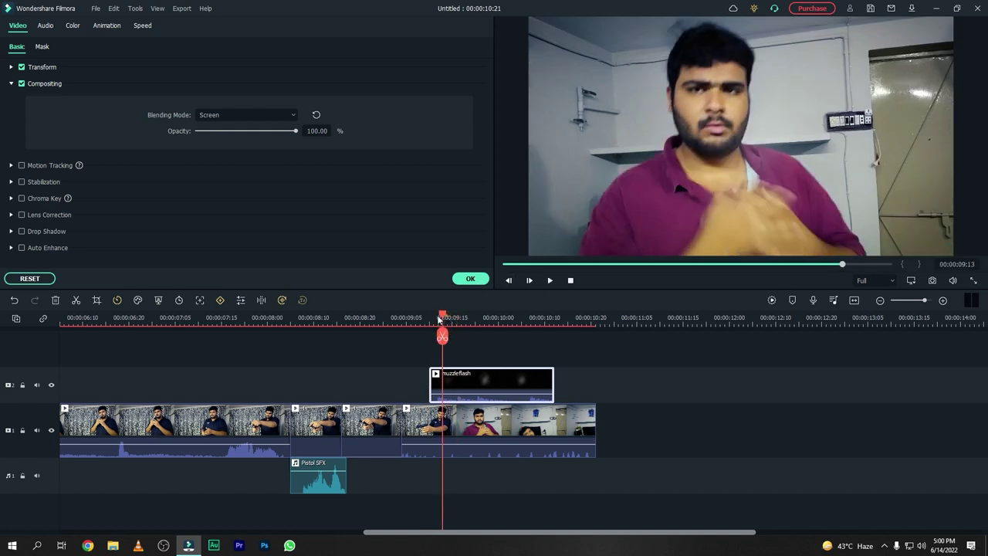
pyautogui.moveTo(446, 317)
pyautogui.mouseDown()
pyautogui.moveTo(438, 316)
pyautogui.moveTo(448, 319)
pyautogui.mouseUp()
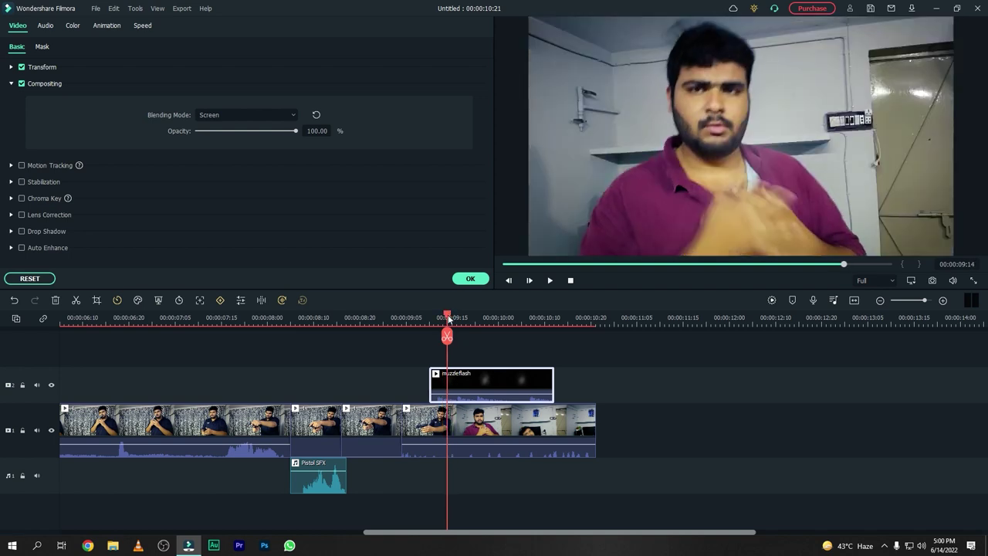
pyautogui.hotkey('ctrl', 'b')
pyautogui.click(478, 385)
pyautogui.press('Delete')
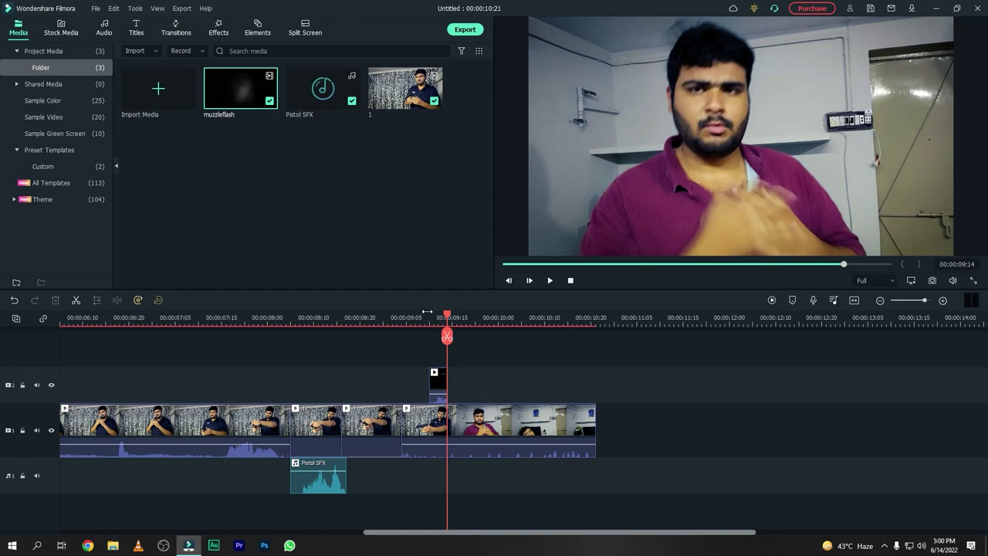
# Preview from 09:10 and slide the muzzleflash clip earlier so the flash appears at 09:07.
pyautogui.click(427, 311)
pyautogui.press('space')
pyautogui.click(427, 311)
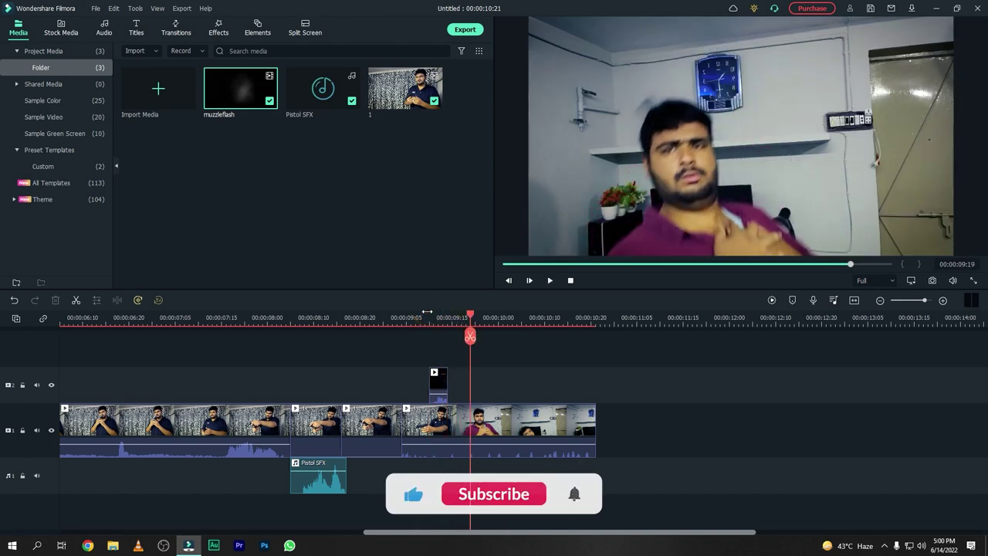
pyautogui.click(427, 311)
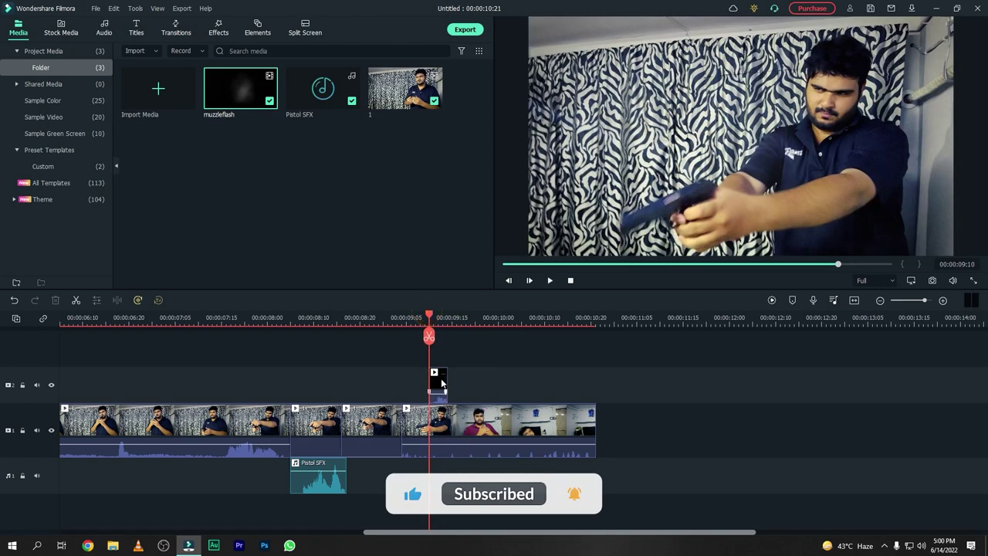
pyautogui.moveTo(436, 376); pyautogui.dragTo(419, 377)
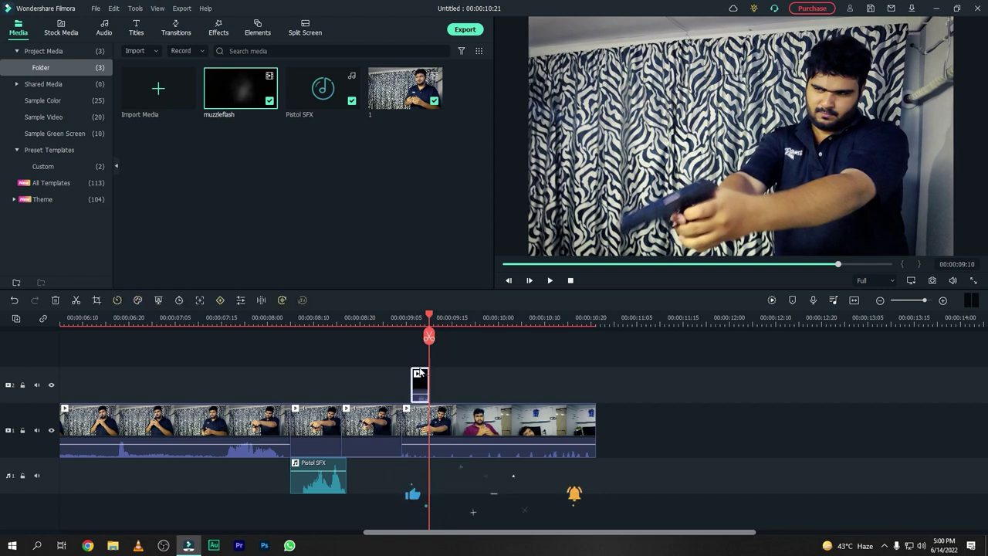
pyautogui.click(414, 314)
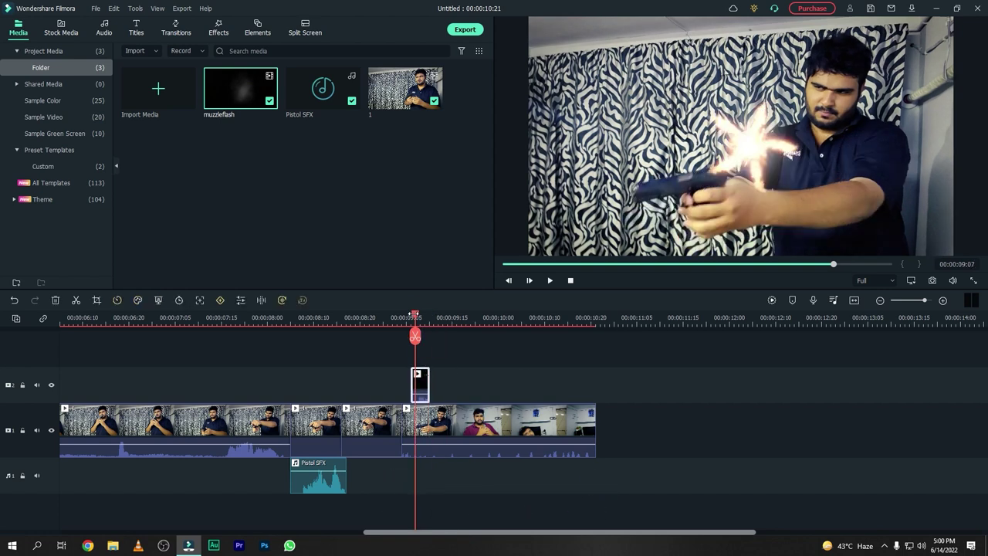
pyautogui.doubleClick(426, 381)
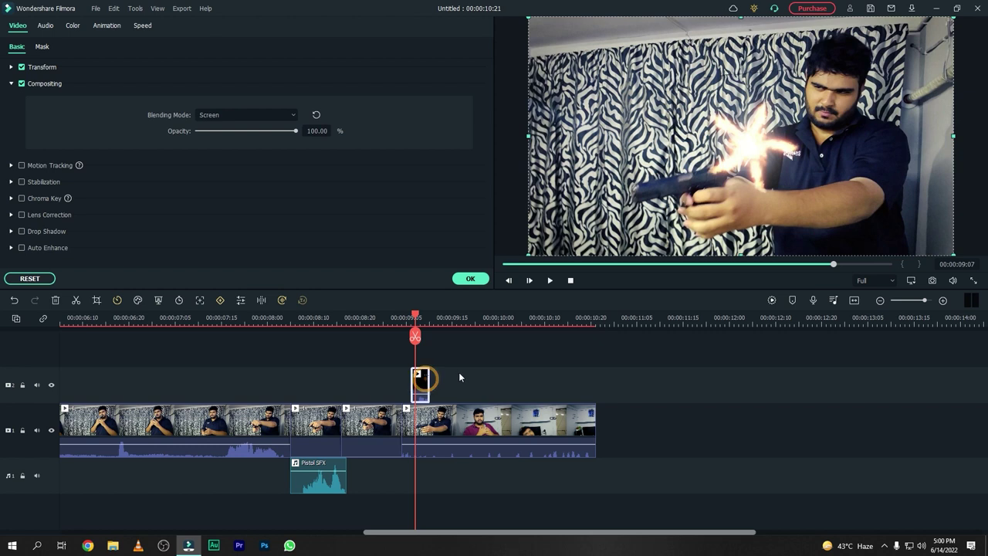
# Scale the muzzle flash to 33.50% and position it at X -246, Y -121 on the barrel.
pyautogui.click(10, 67)
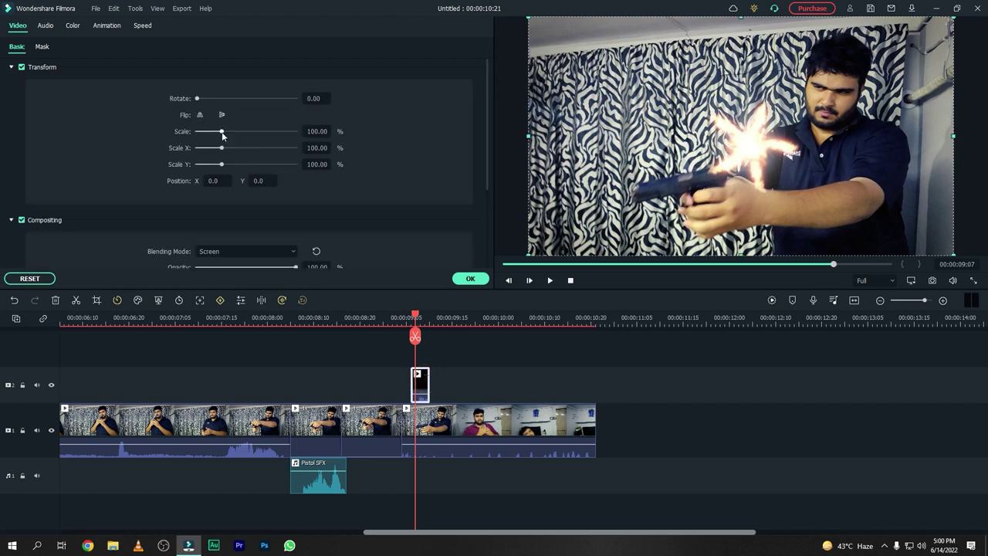
pyautogui.moveTo(222, 132); pyautogui.dragTo(205, 132)
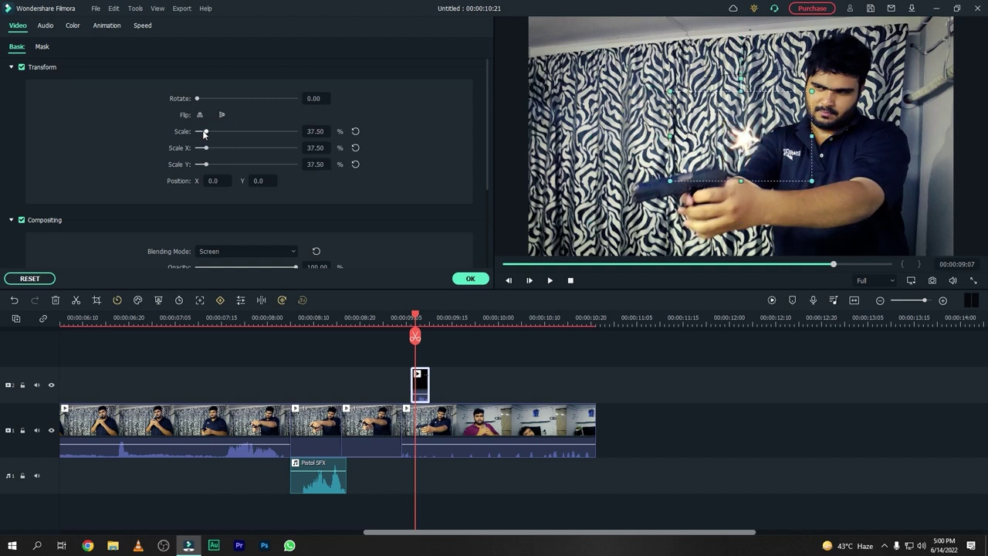
pyautogui.moveTo(215, 180); pyautogui.dragTo(300, 182)
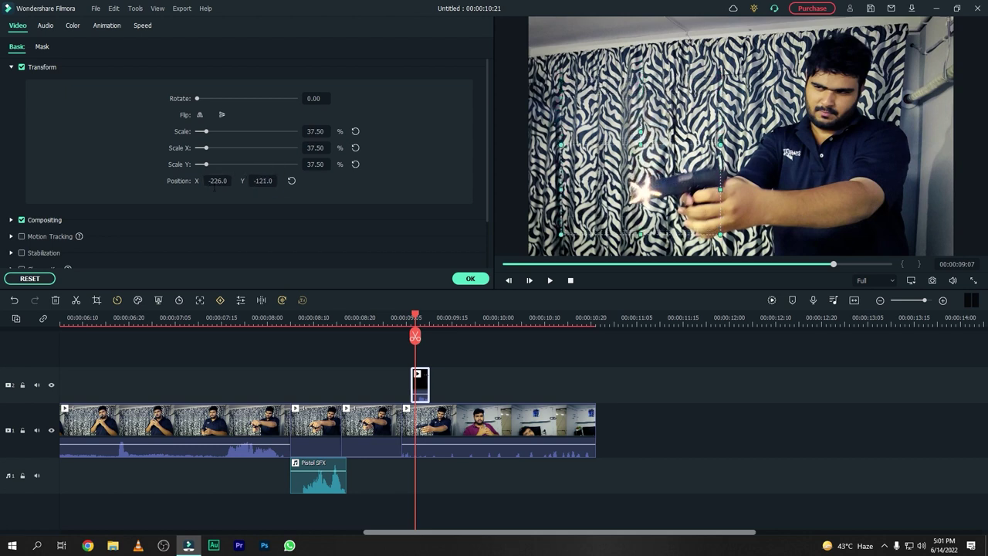
pyautogui.moveTo(220, 180); pyautogui.dragTo(209, 181)
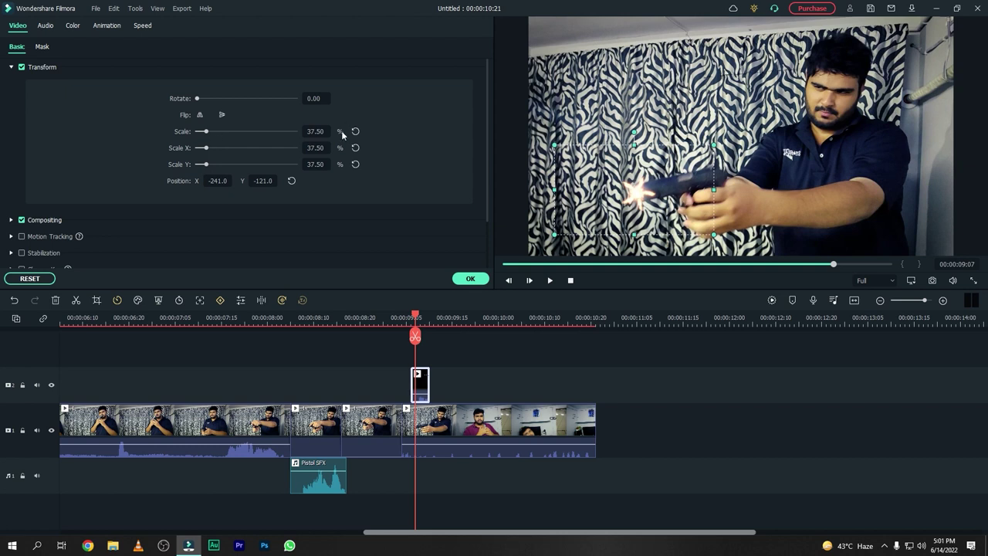
pyautogui.moveTo(317, 135); pyautogui.dragTo(306, 134)
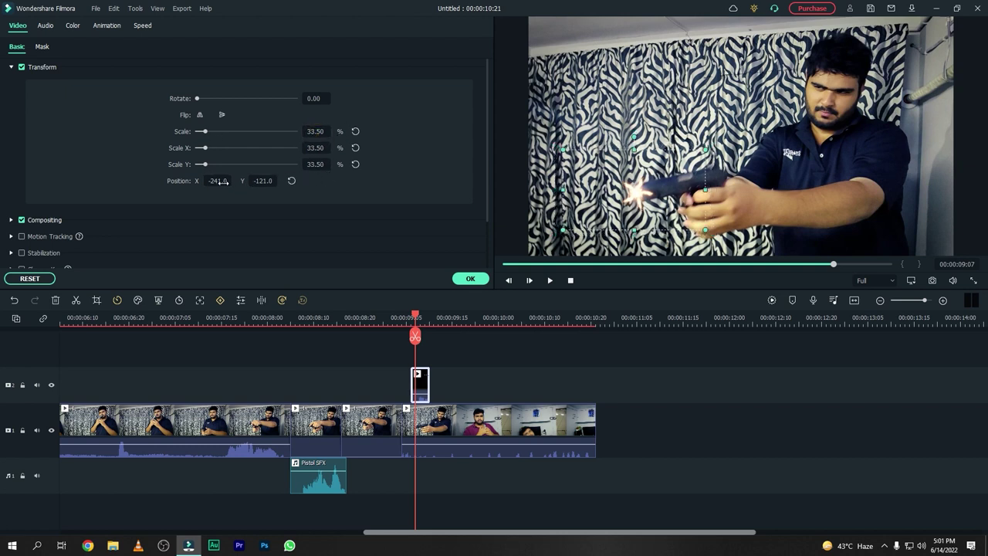
pyautogui.moveTo(220, 180); pyautogui.dragTo(216, 180)
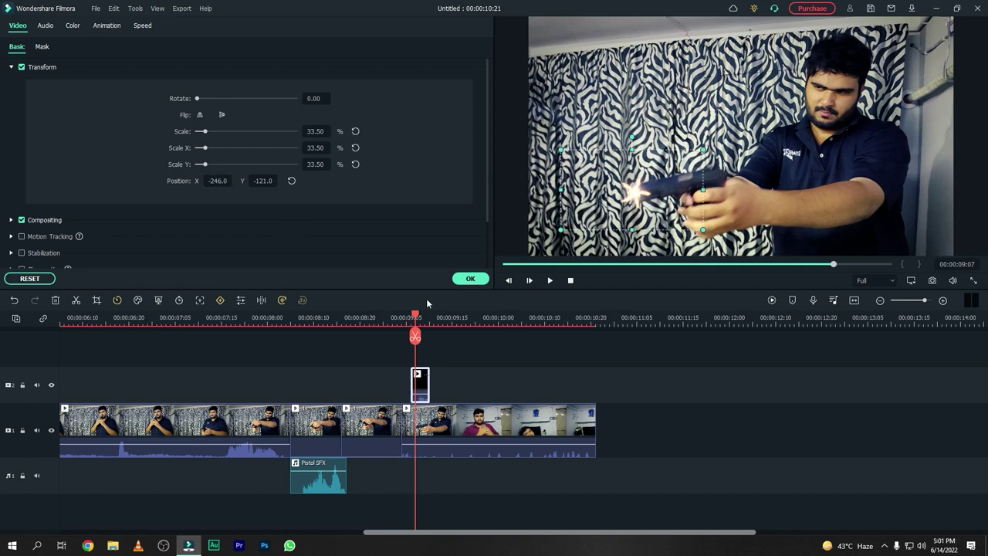
# Preview the flash around 09:05–09:13 and nudge the muzzleflash clip slightly later.
pyautogui.click(404, 317)
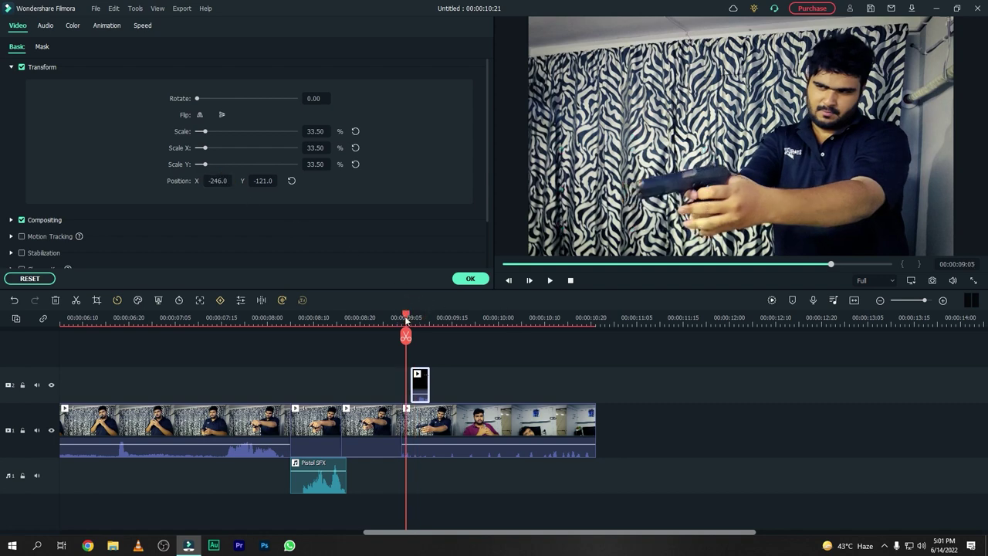
pyautogui.click(549, 281)
pyautogui.click(549, 281)
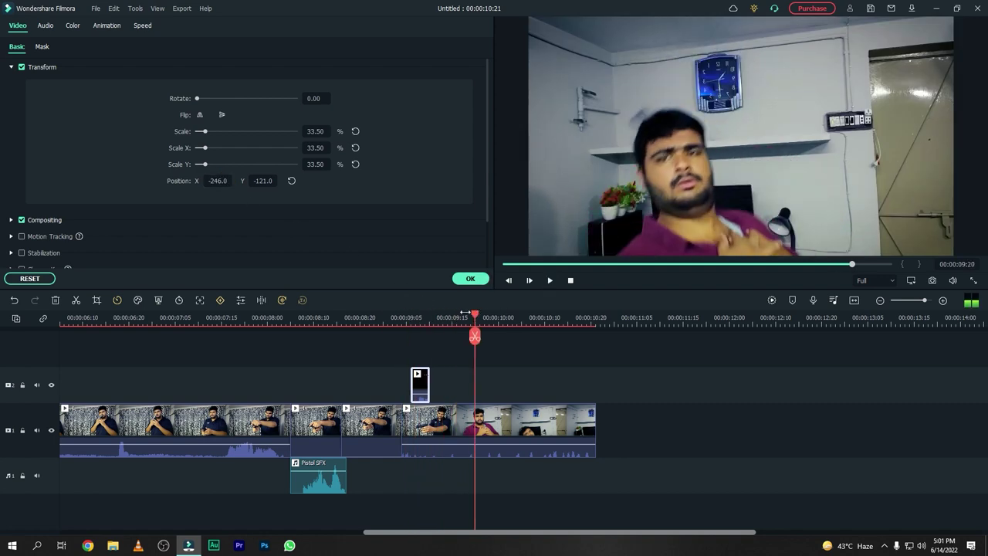
pyautogui.click(442, 317)
pyautogui.click(414, 323)
pyautogui.press('Right')
pyautogui.press('Right')
pyautogui.press('Right')
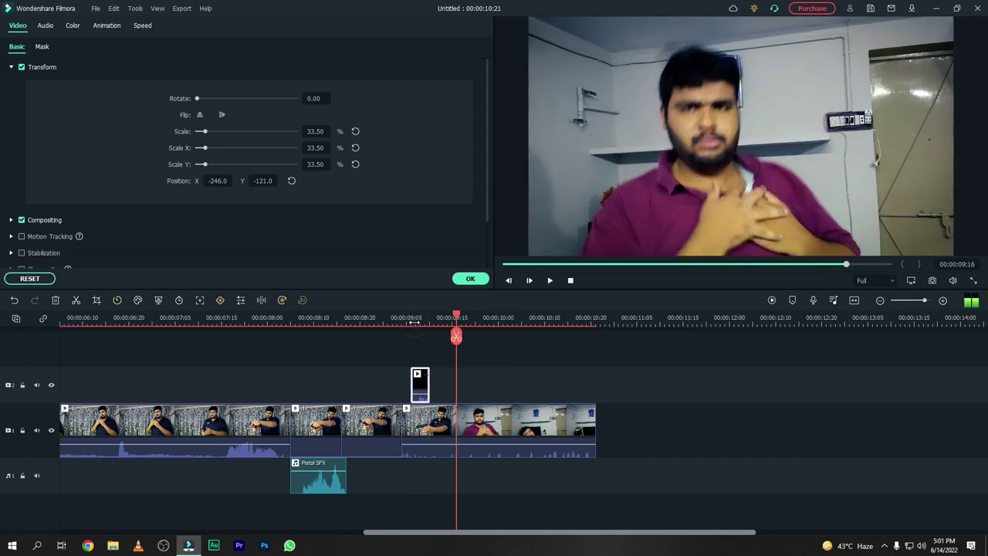
pyautogui.click(414, 322)
pyautogui.moveTo(420, 384); pyautogui.dragTo(425, 384)
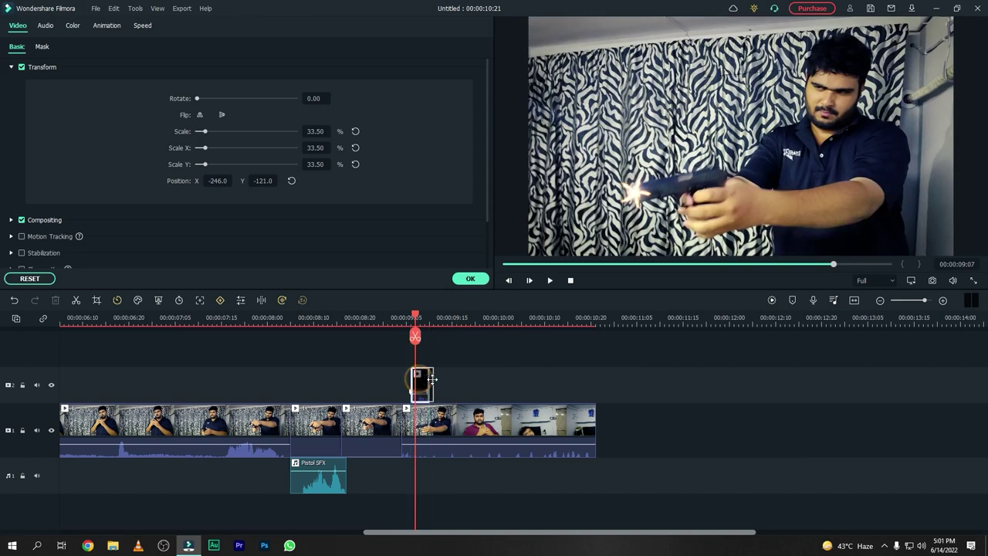
pyautogui.click(422, 358)
# Review the whole gunshot edit from the start with the timeline zoomed to fit.
pyautogui.press('Right')
pyautogui.press('Right')
pyautogui.press('Right')
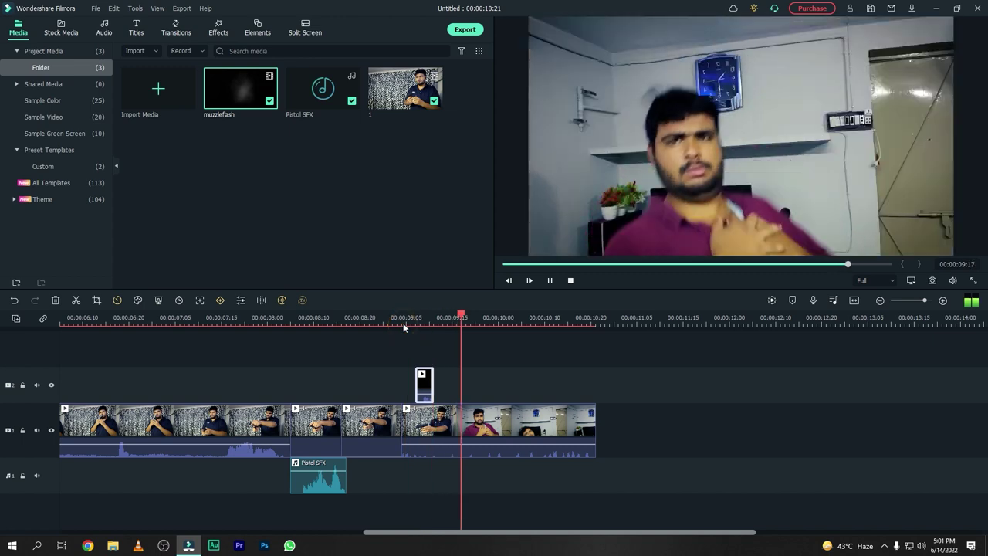
pyautogui.press('Right')
pyautogui.press('Right')
pyautogui.press('Right')
pyautogui.press('Right')
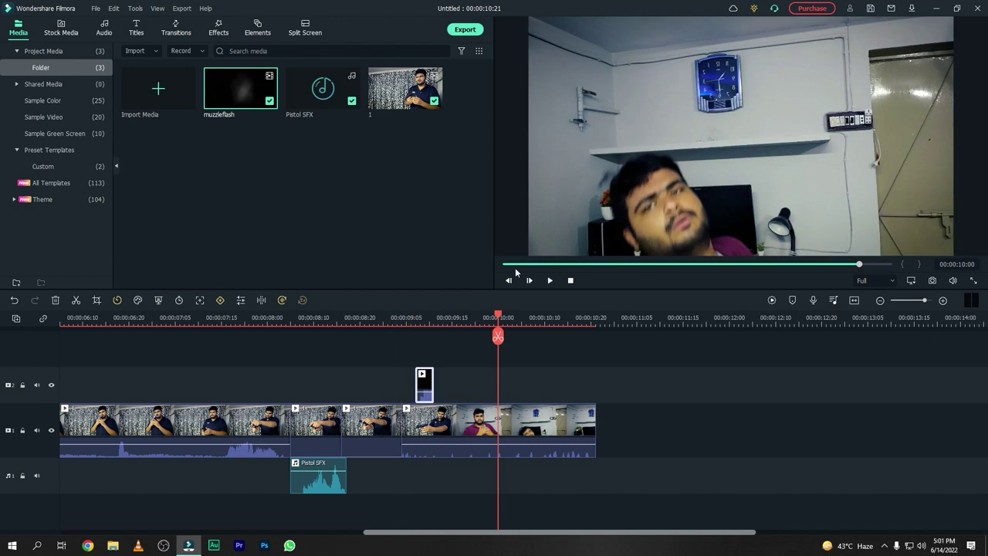
pyautogui.click(507, 269)
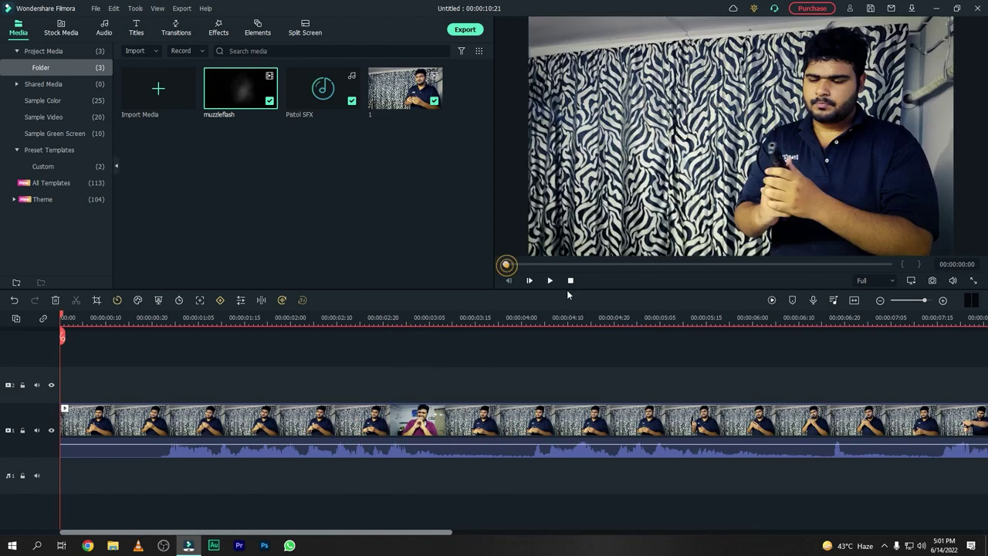
pyautogui.click(852, 302)
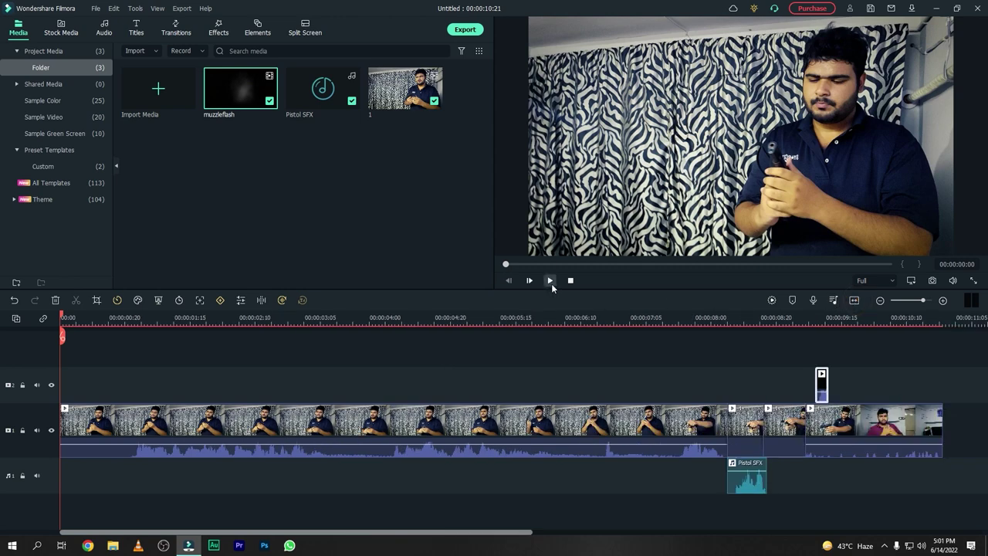
pyautogui.click(550, 280)
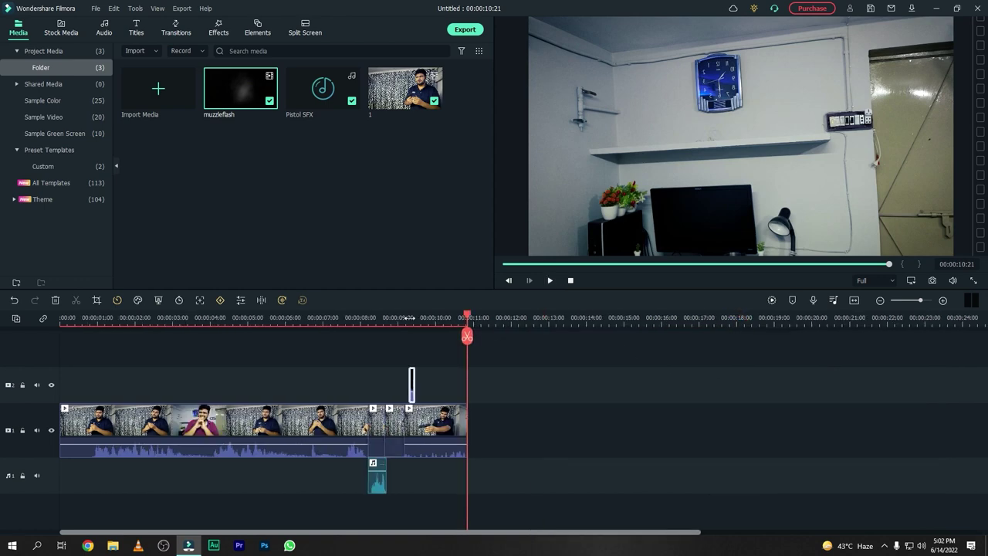
pyautogui.click(410, 317)
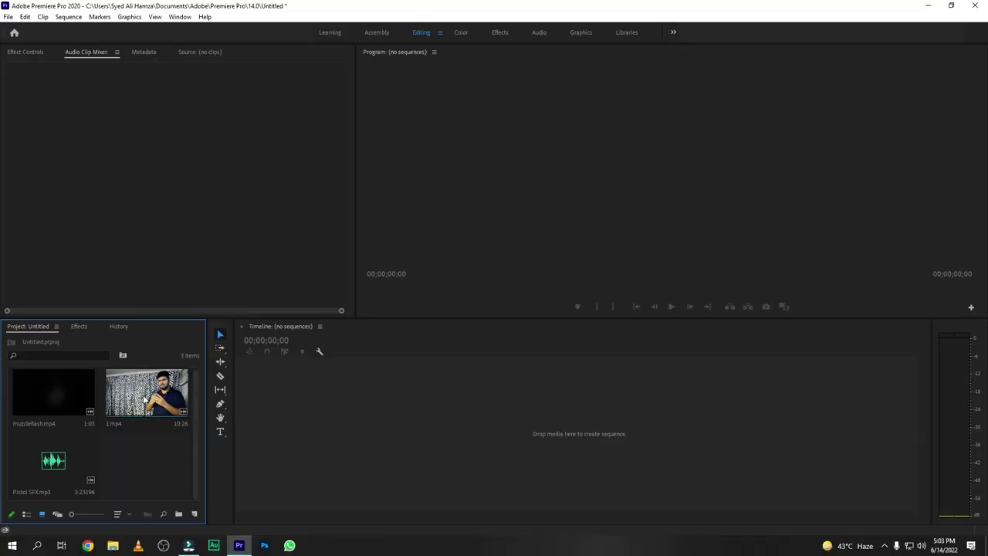
# Create sequence 1 by dropping 1.mp4 onto the empty timeline, then zoom the timeline in.
pyautogui.moveTo(153, 401); pyautogui.dragTo(279, 406)
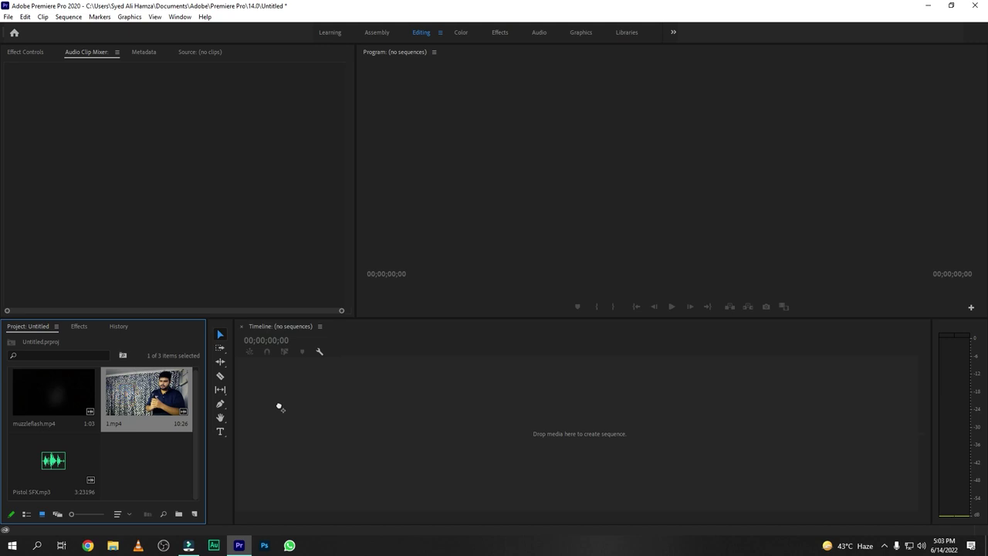
pyautogui.moveTo(289, 406); pyautogui.dragTo(292, 407)
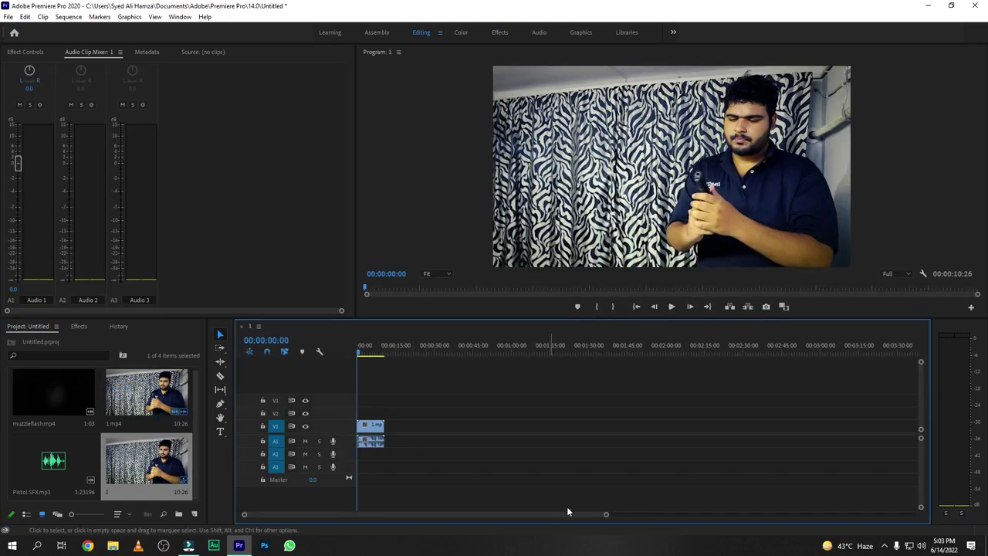
pyautogui.moveTo(606, 514); pyautogui.dragTo(334, 513)
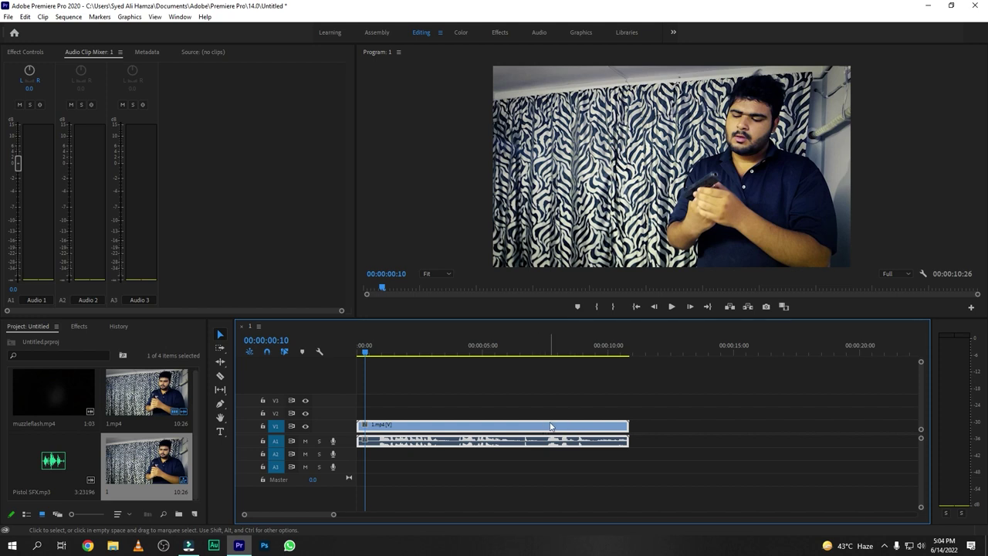
# Find the gunshot moment and place Pistol SFX.mp3 on track A2 at 00:00:08:07.
pyautogui.click(485, 351)
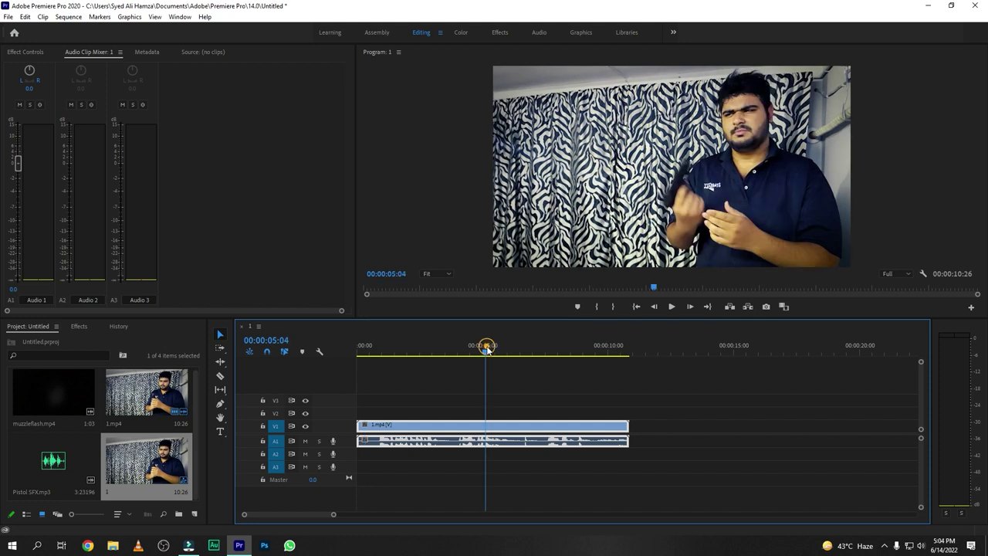
pyautogui.moveTo(486, 353); pyautogui.dragTo(548, 352)
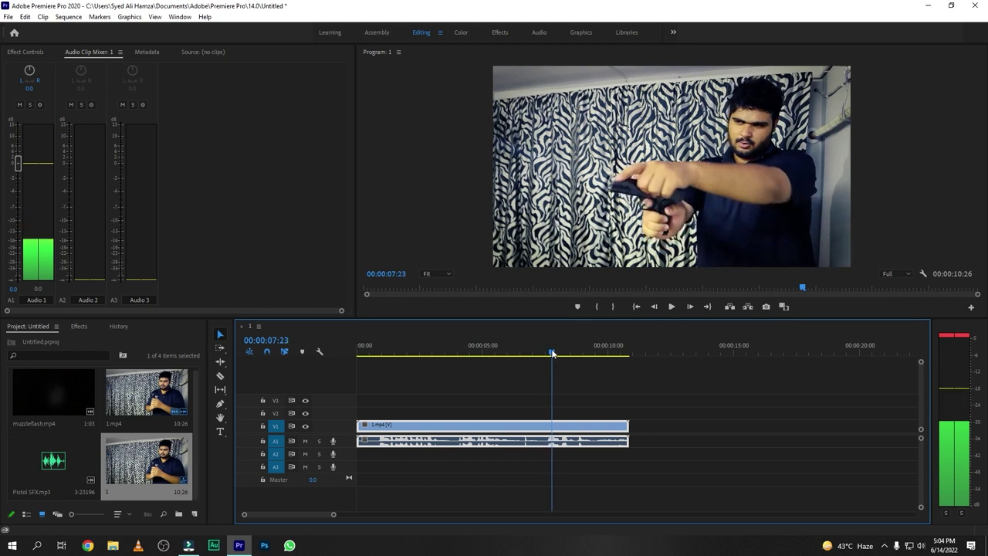
pyautogui.moveTo(549, 352); pyautogui.dragTo(563, 353)
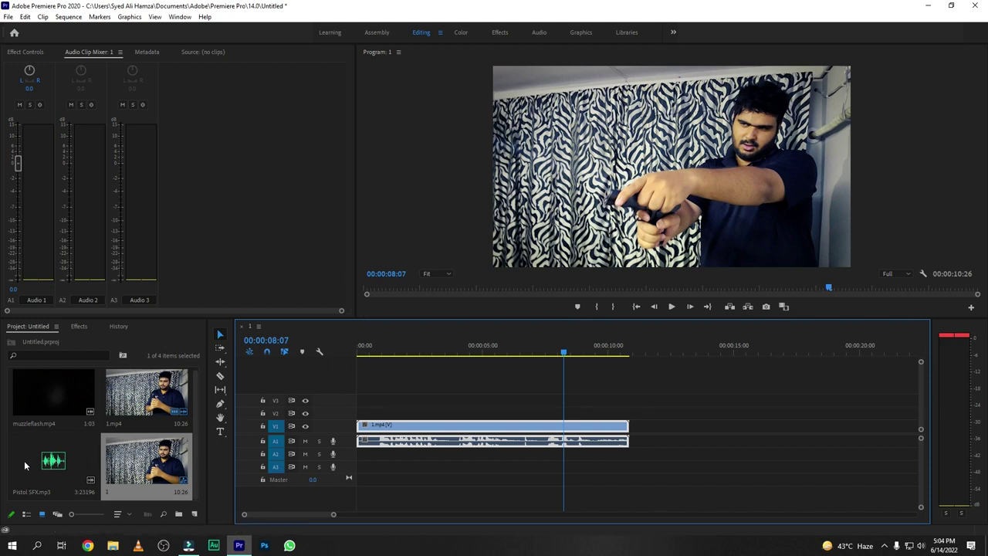
pyautogui.moveTo(25, 461); pyautogui.dragTo(571, 456)
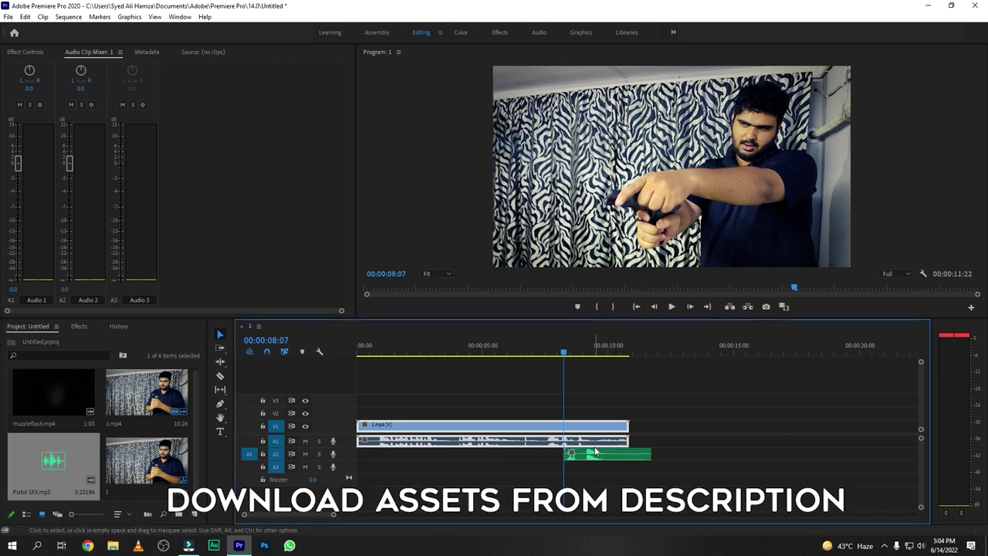
# Trim Pistol SFX to the short burst (about 08:07–08:27) and preview it from 08:03.
pyautogui.press('space')
pyautogui.press('space')
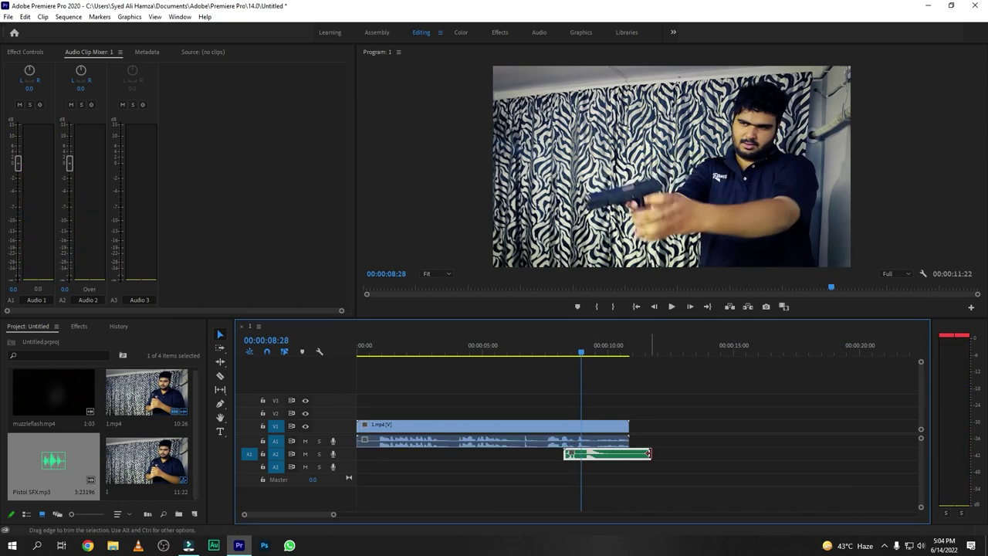
pyautogui.moveTo(649, 453); pyautogui.dragTo(580, 453)
pyautogui.click(561, 351)
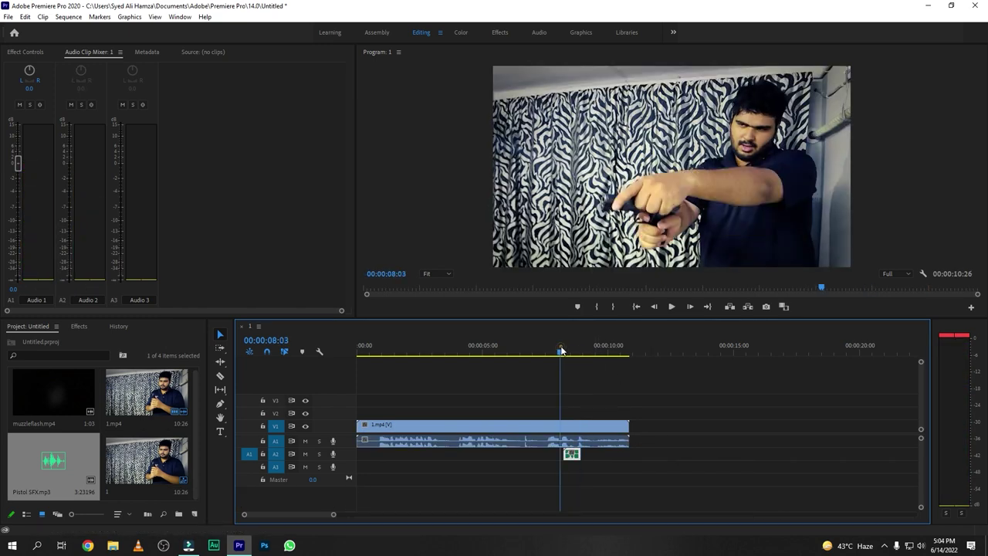
pyautogui.press('space')
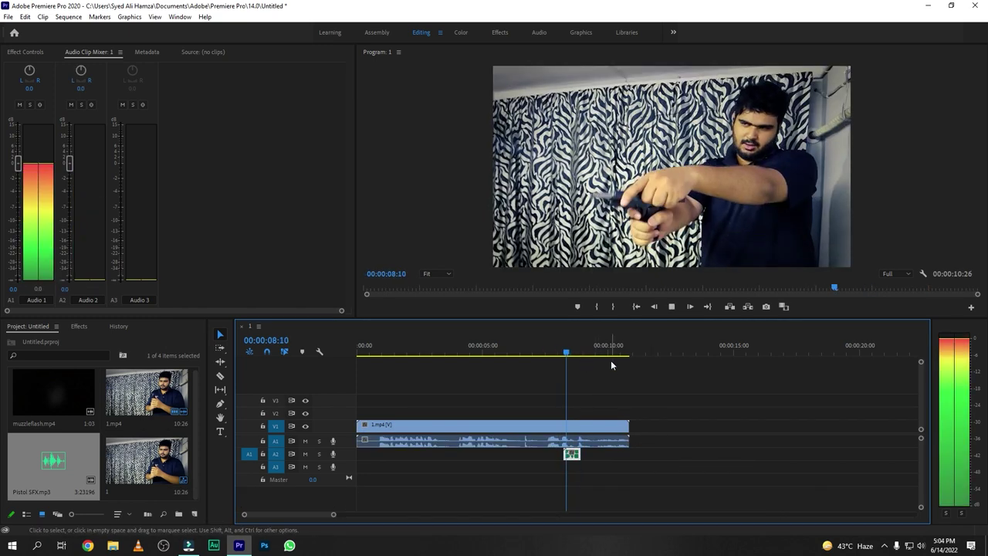
pyautogui.press('space')
pyautogui.press('=')
pyautogui.press('=')
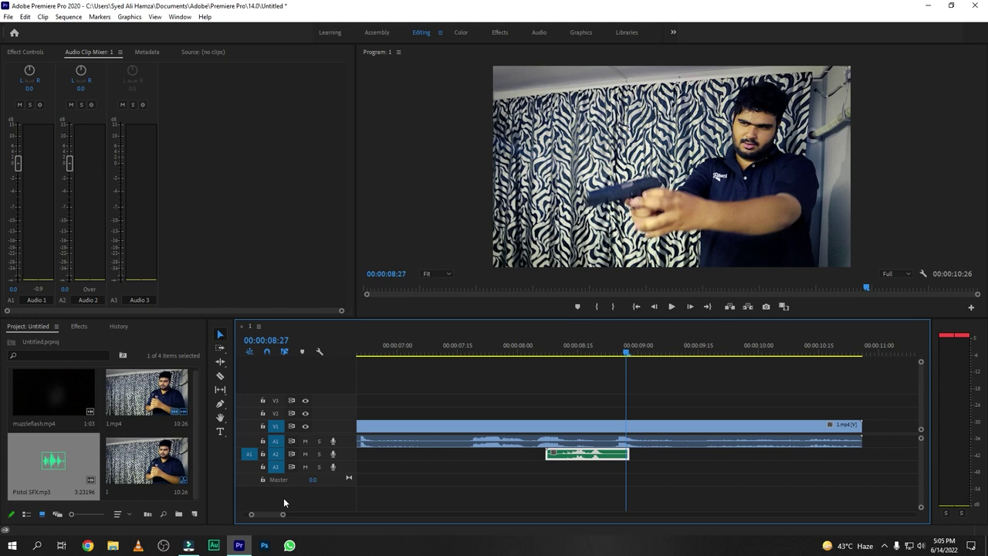
# Open muzzleflash.mp4 in the Source monitor, mark its In point, and step to frame 00:00:00:05.
pyautogui.doubleClick(32, 392)
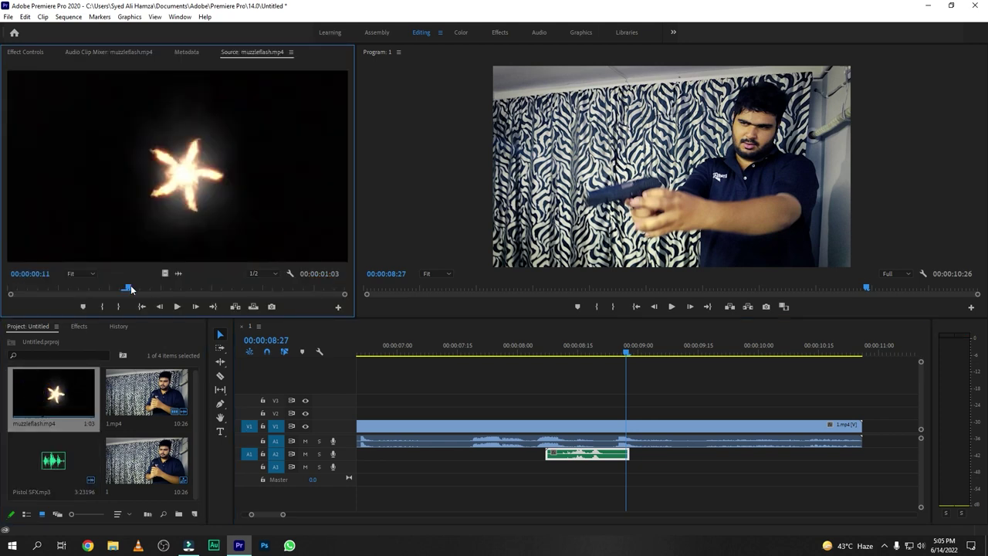
pyautogui.moveTo(131, 287); pyautogui.dragTo(4, 288)
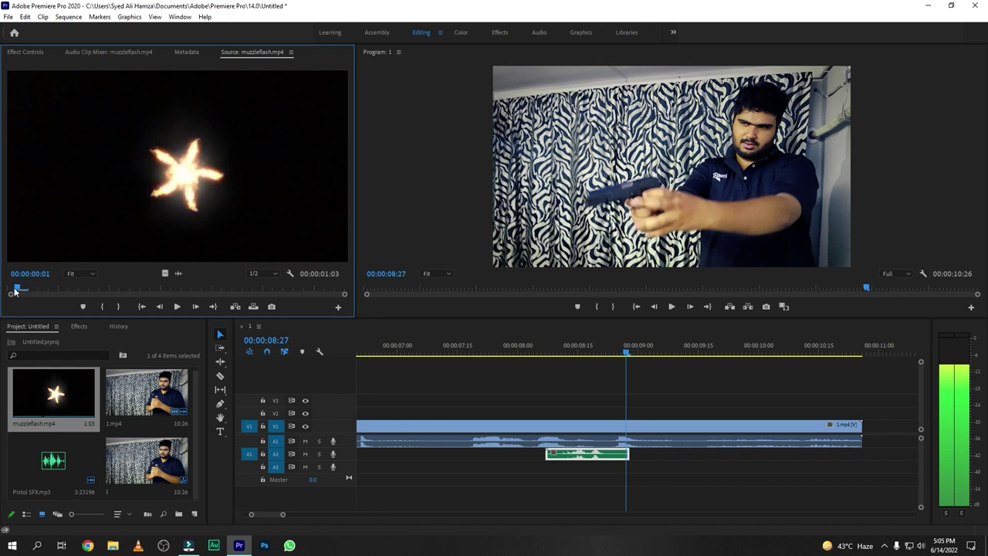
pyautogui.click(103, 307)
pyautogui.click(205, 309)
pyautogui.click(204, 309)
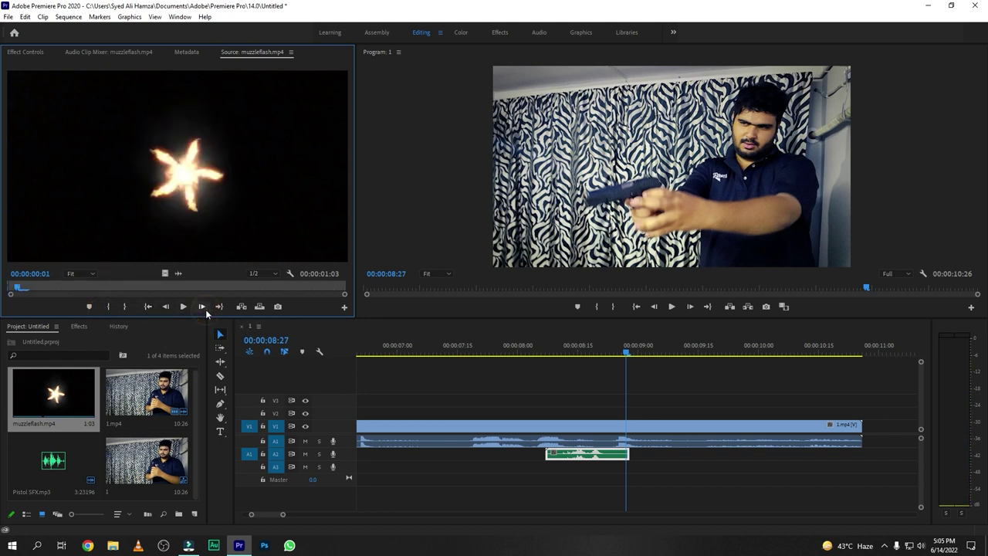
pyautogui.click(204, 309)
pyautogui.click(204, 308)
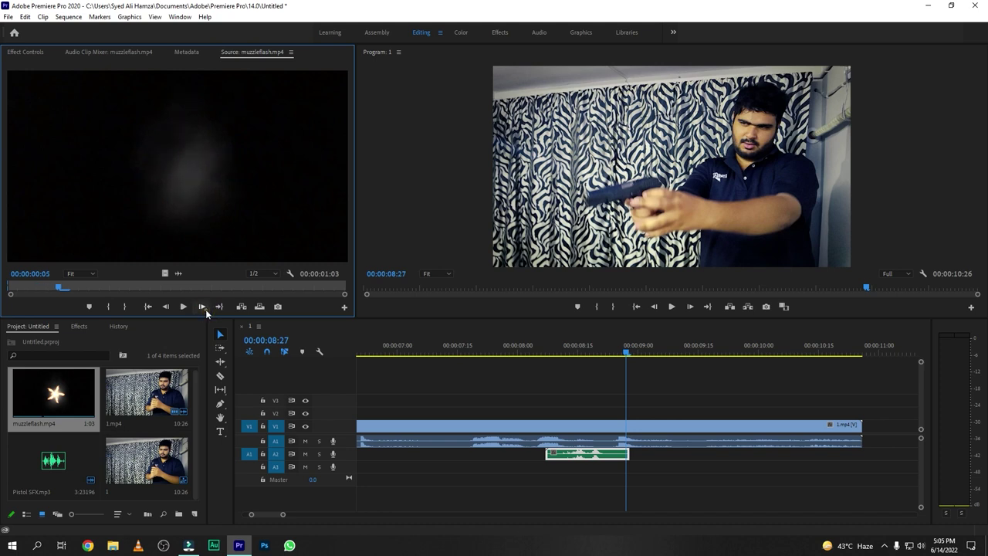
pyautogui.click(204, 309)
pyautogui.click(165, 310)
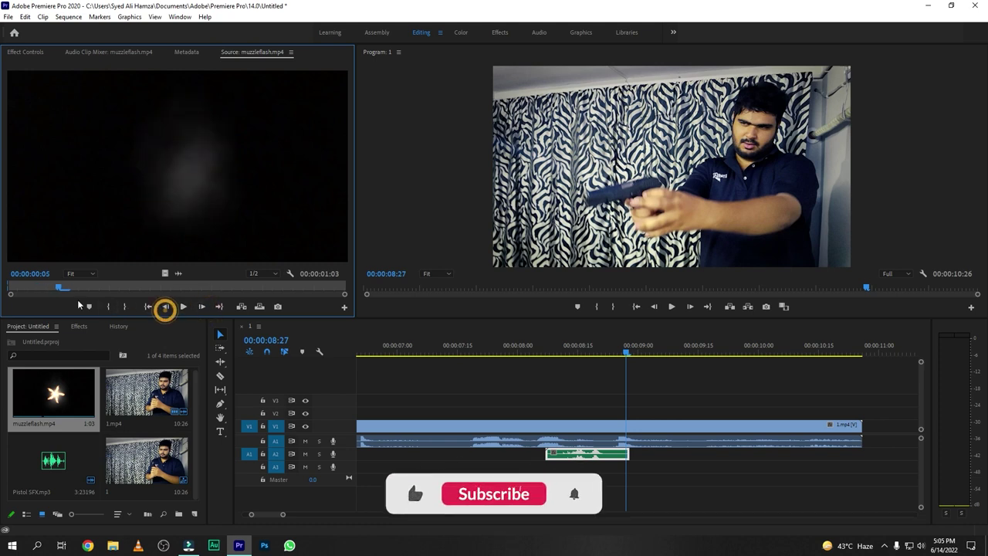
# Mark the Out point at frame 5 and drop the six-frame flash onto V2 at 00:00:08:27.
pyautogui.click(124, 306)
pyautogui.click(123, 306)
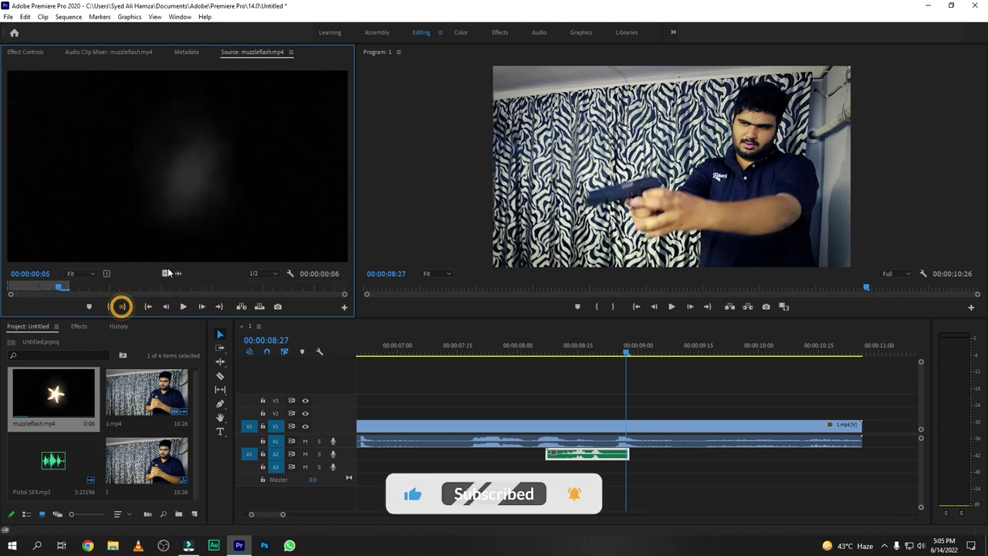
pyautogui.click(156, 180)
pyautogui.moveTo(157, 181)
pyautogui.mouseDown()
pyautogui.moveTo(630, 405)
pyautogui.moveTo(628, 413)
pyautogui.mouseUp()
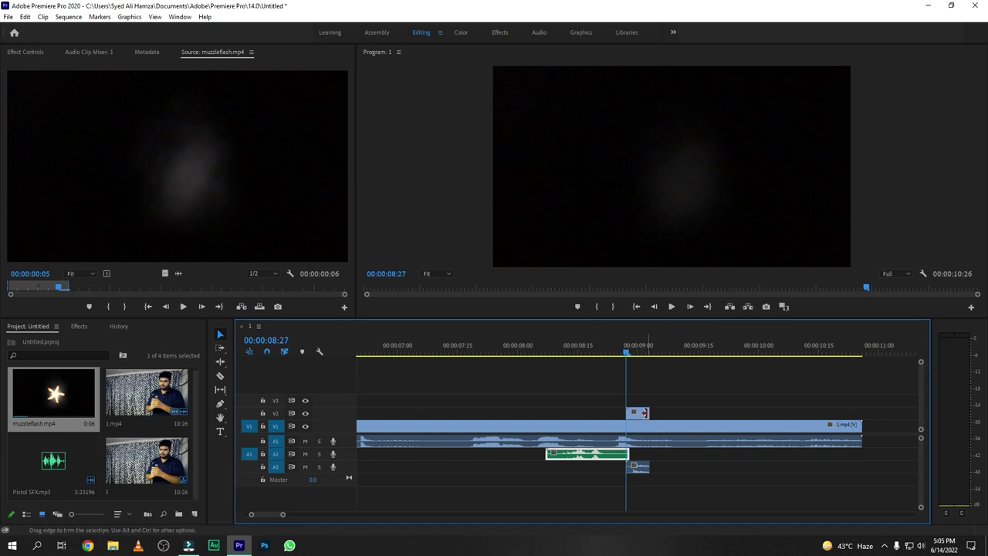
# Set the muzzleflash clip's Opacity blend mode to Screen in Effect Controls, then view 00:00:08:28.
pyautogui.doubleClick(641, 412)
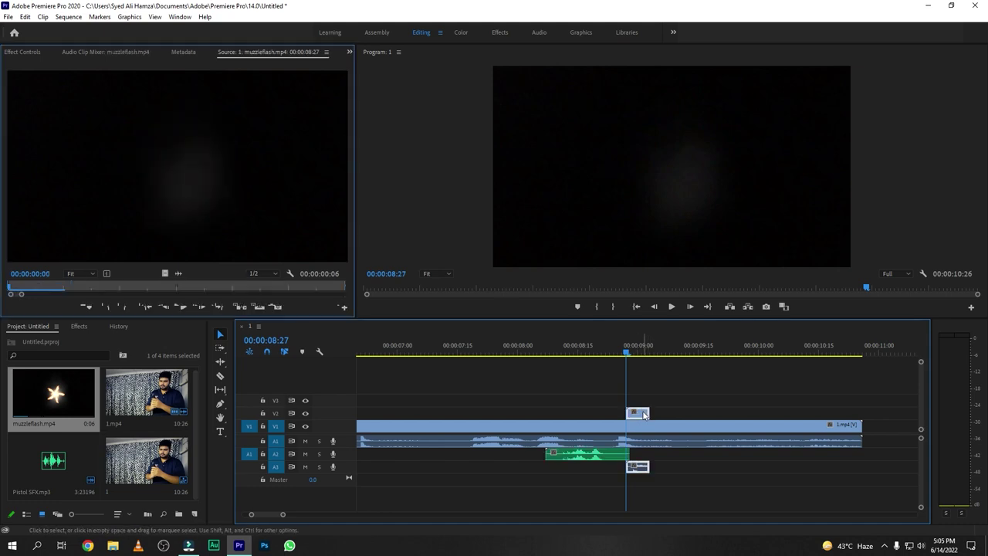
pyautogui.click(350, 52)
pyautogui.click(355, 67)
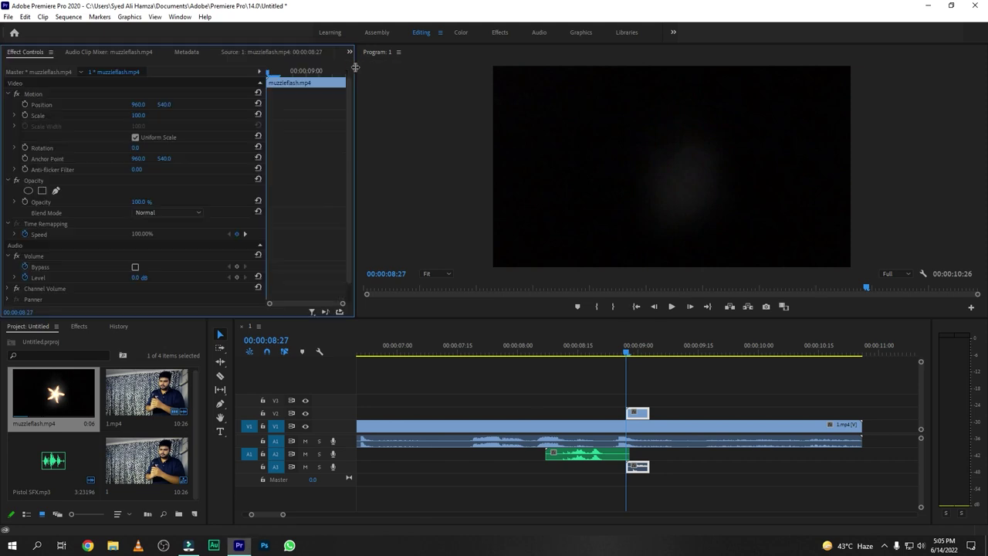
pyautogui.click(147, 213)
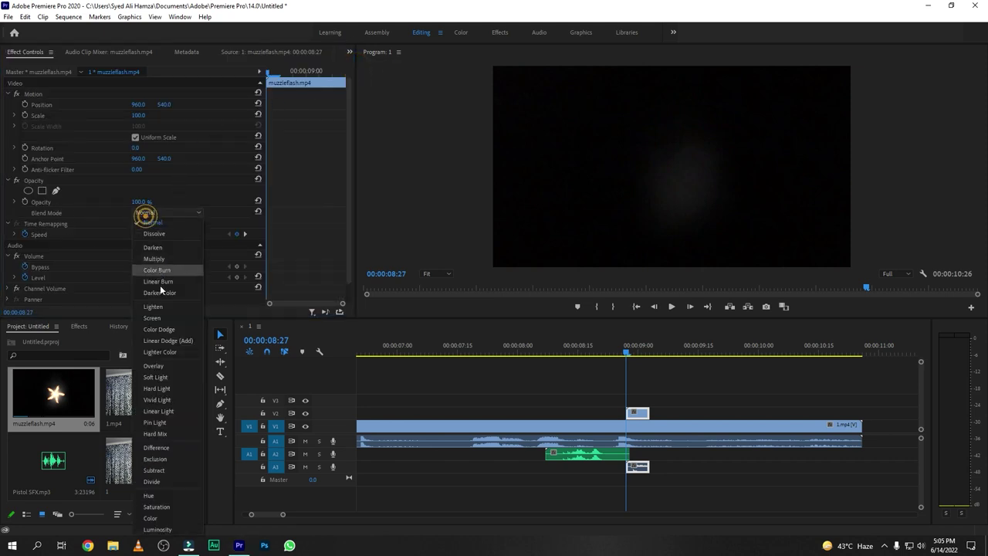
pyautogui.click(152, 318)
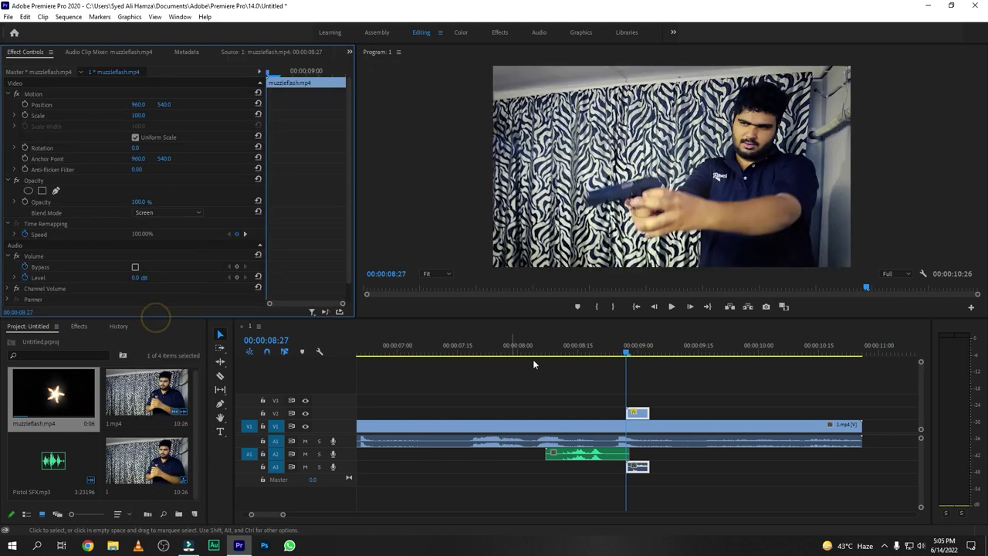
pyautogui.click(631, 355)
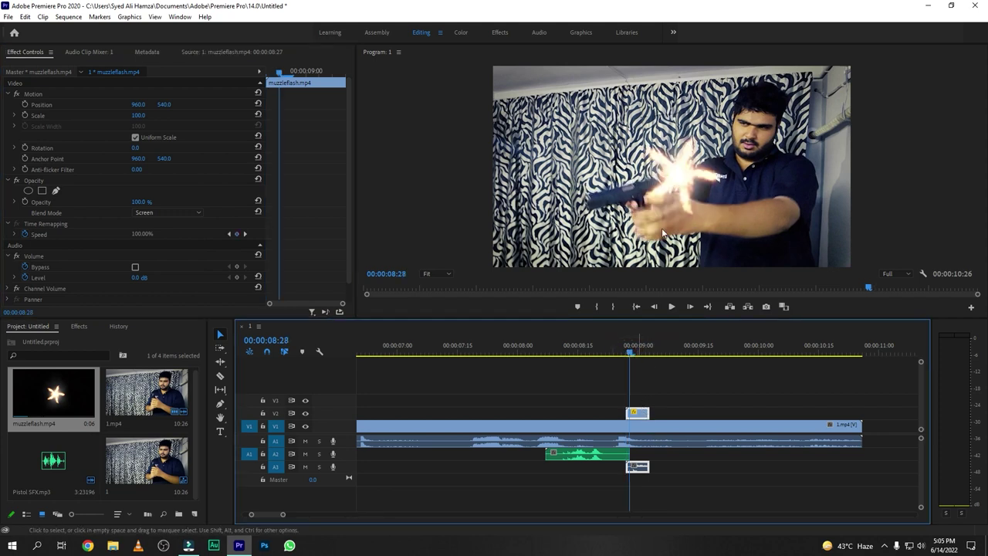
# Scale the muzzle flash to 34, position it at 449, 905 on the barrel, and play back.
pyautogui.moveTo(139, 120); pyautogui.dragTo(95, 120)
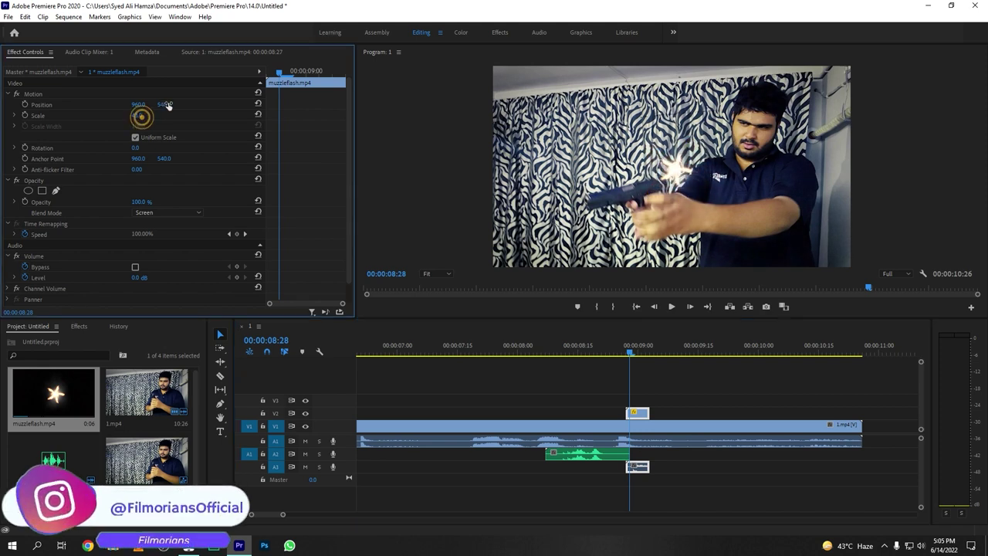
pyautogui.moveTo(164, 104); pyautogui.dragTo(138, 103)
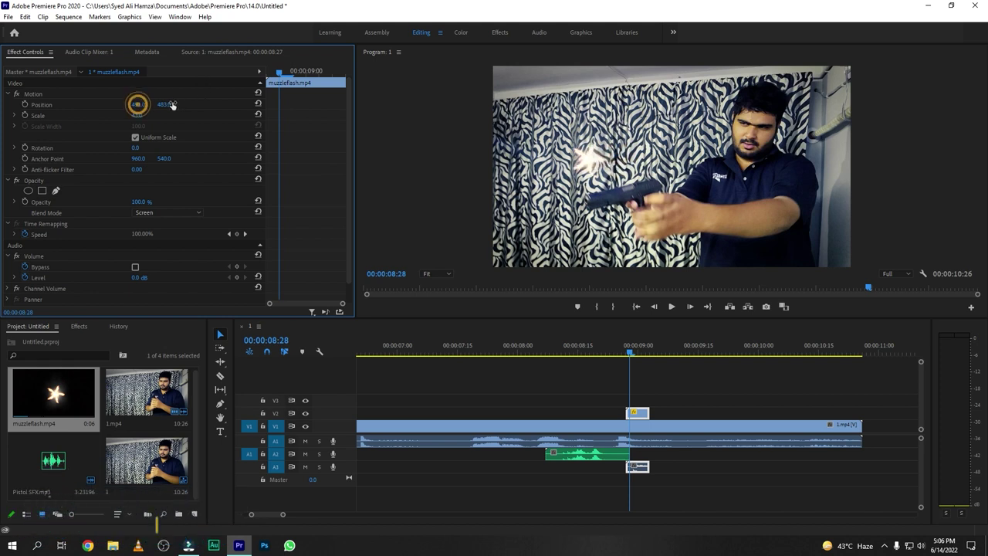
pyautogui.click(168, 103)
pyautogui.write('657')
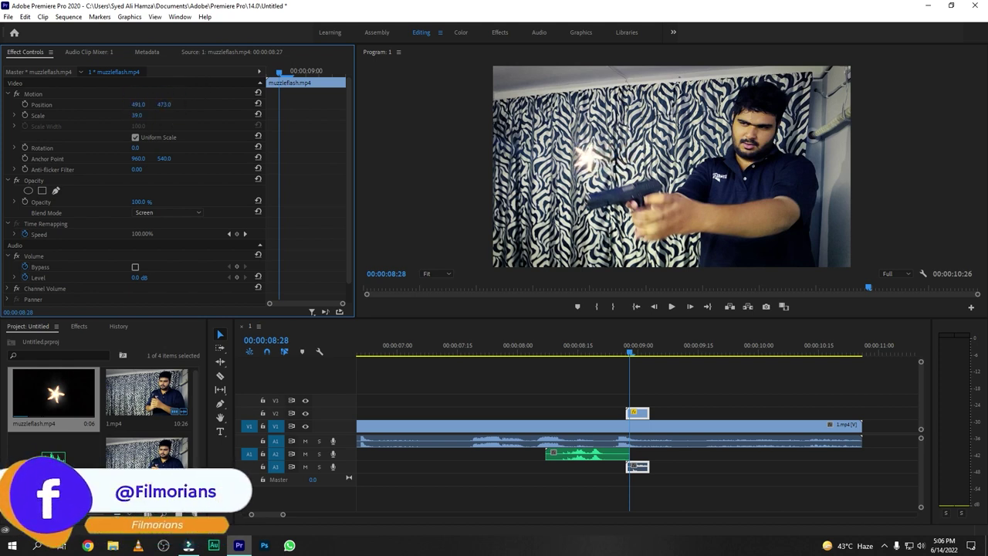
pyautogui.press('Return')
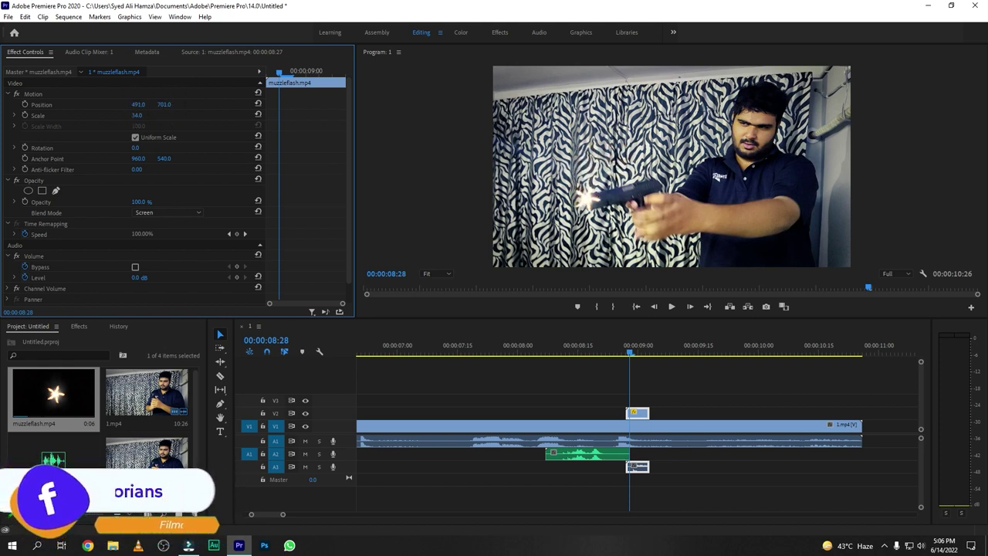
pyautogui.click(165, 103)
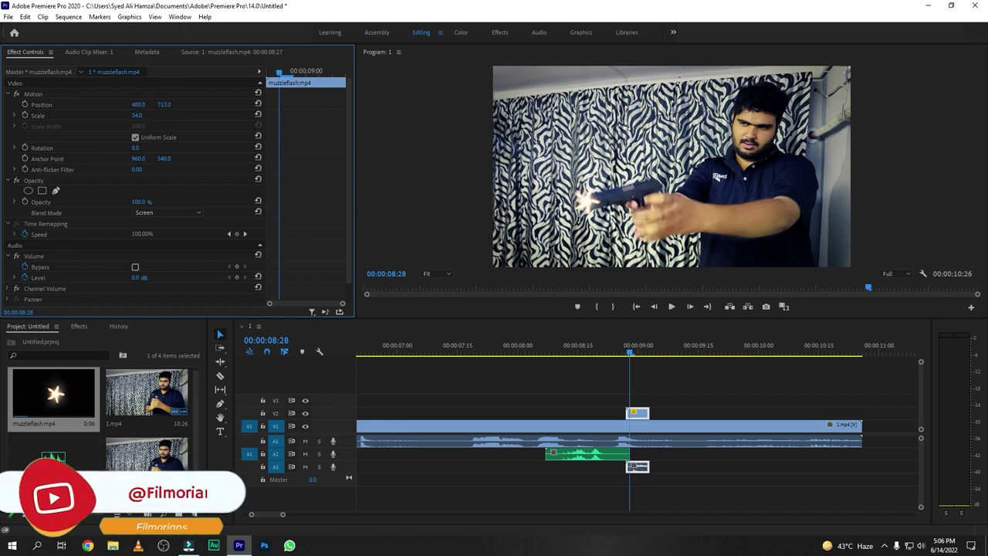
pyautogui.press('space')
pyautogui.click(677, 347)
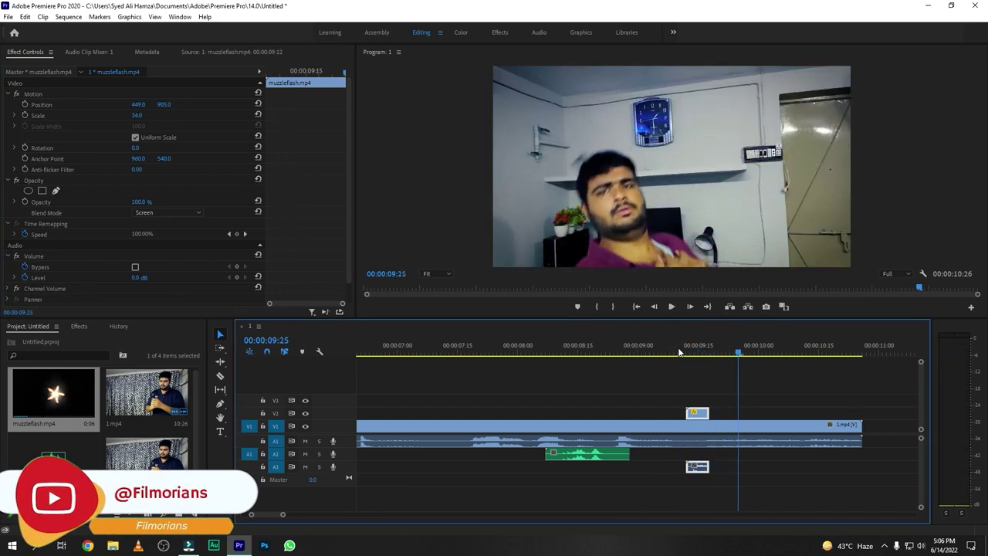
pyautogui.click(678, 351)
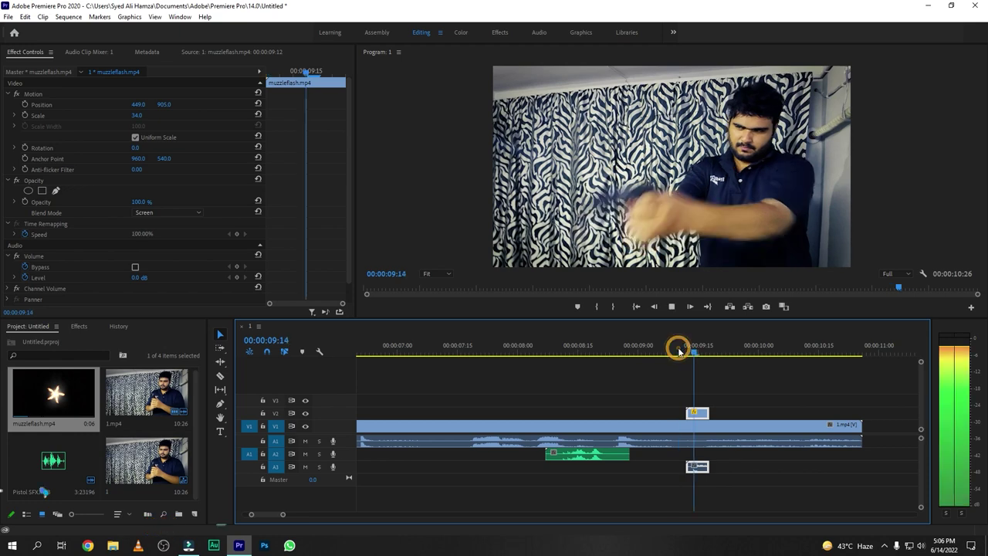
pyautogui.moveTo(678, 351); pyautogui.dragTo(729, 351)
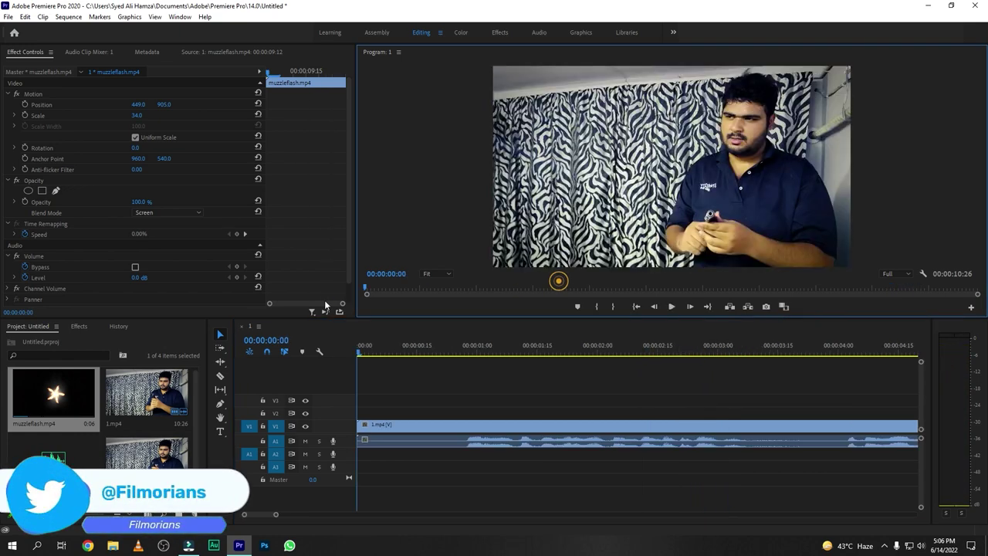
pyautogui.press('space')
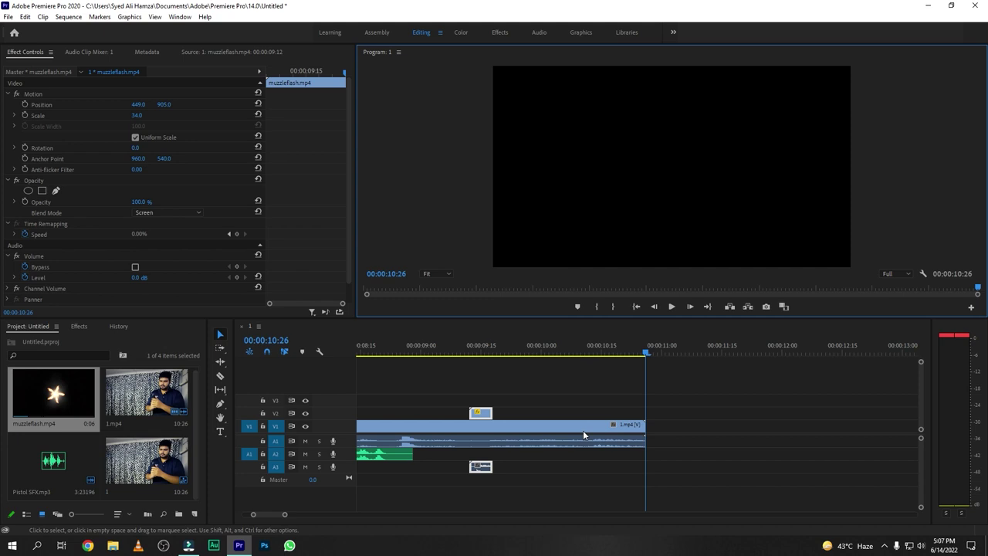
pyautogui.click(485, 349)
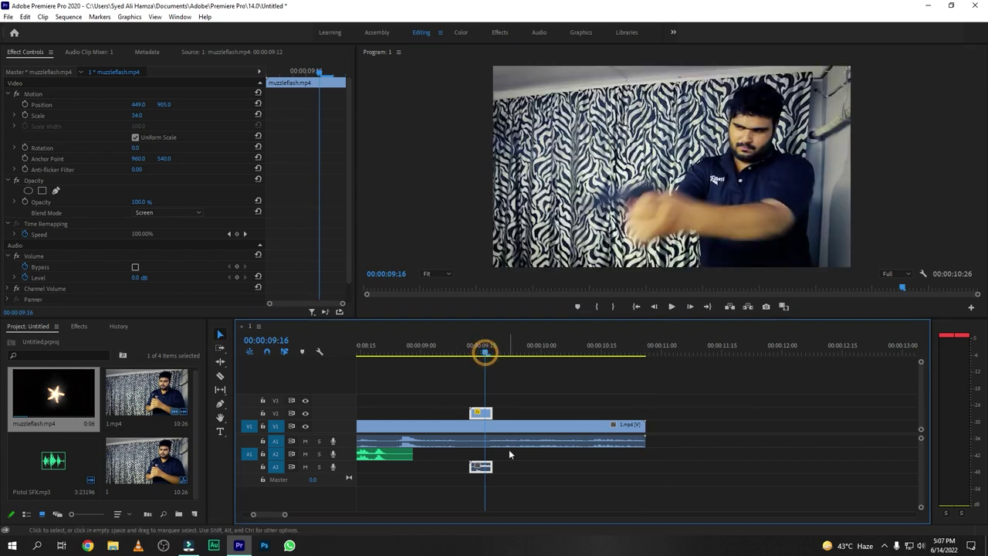